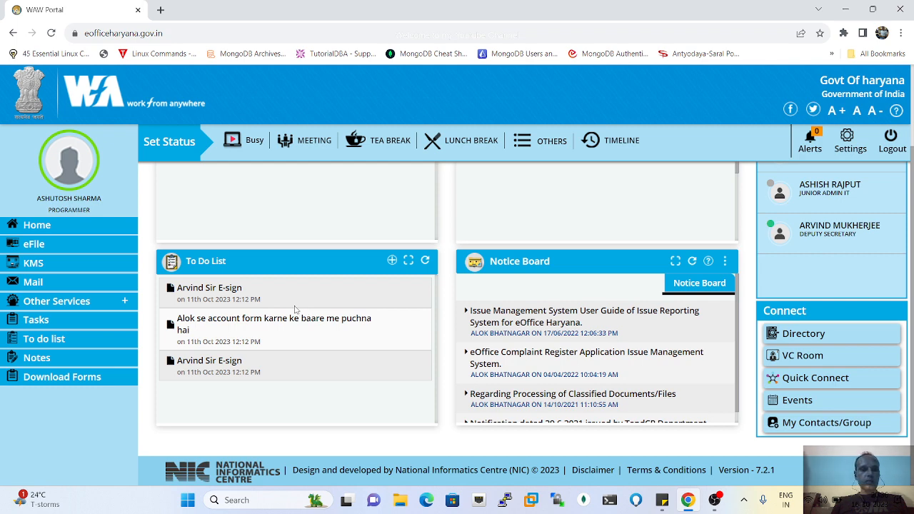
- Launch eFile from the WAW Portal sidebar so the File Inbox lists 23 files
mouse_move(259, 307)
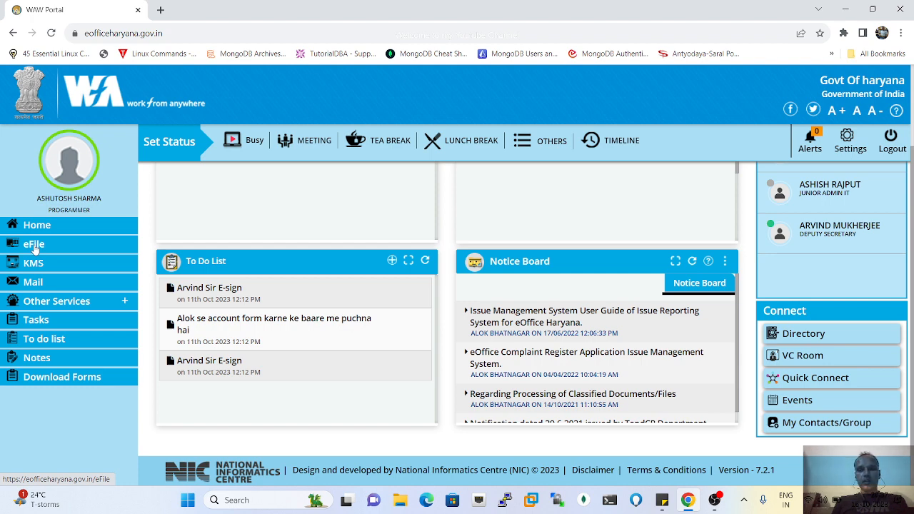
click(34, 247)
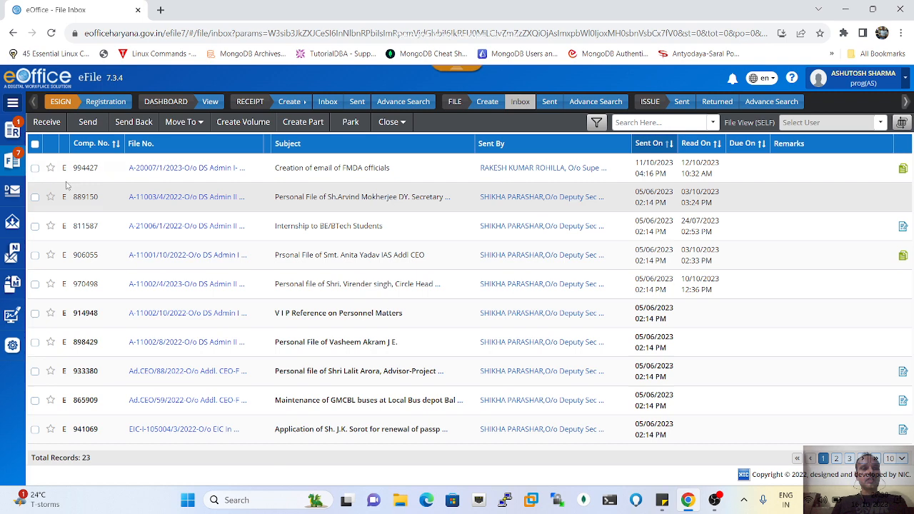
- Go to Receipt > Inbox > Inbox in the sidebar to list the 8 received receipts
click(13, 134)
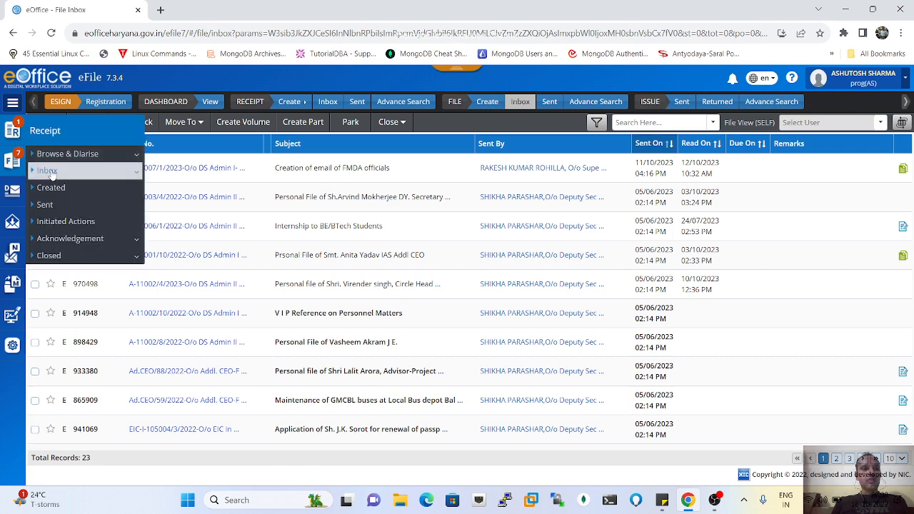
click(49, 171)
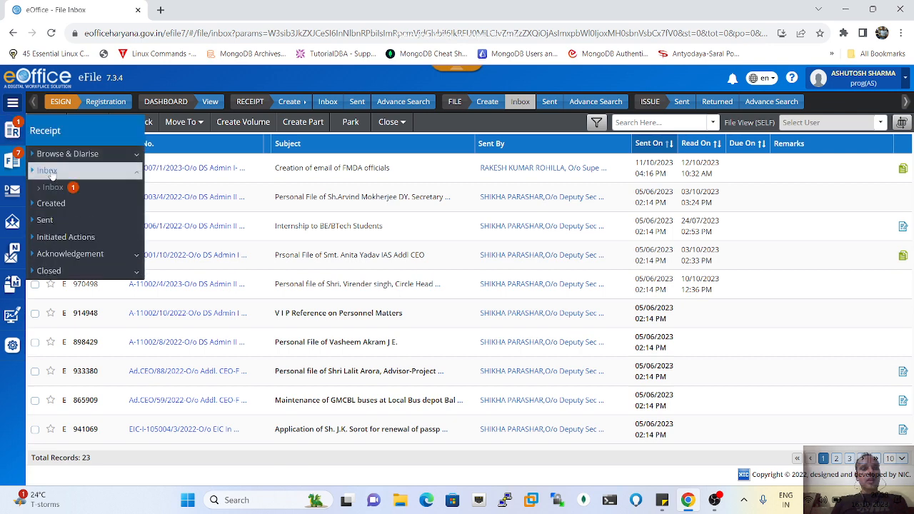
click(54, 188)
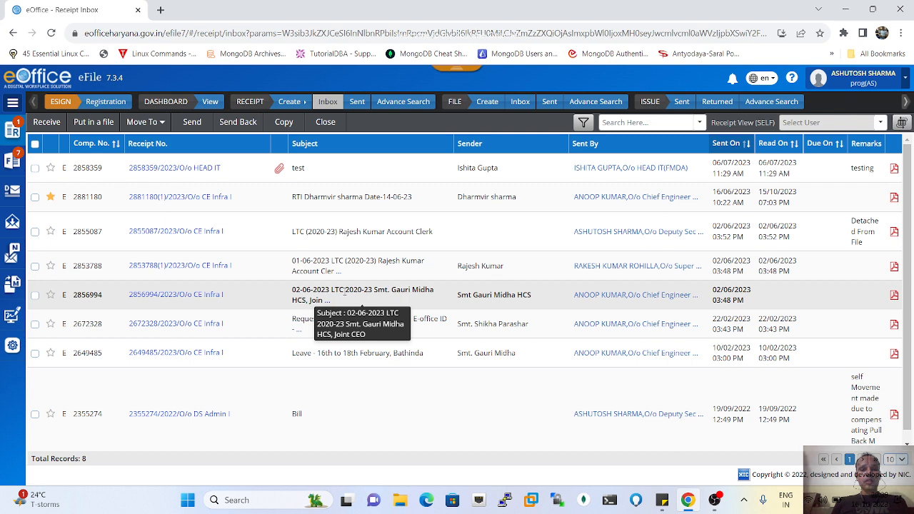
click(173, 300)
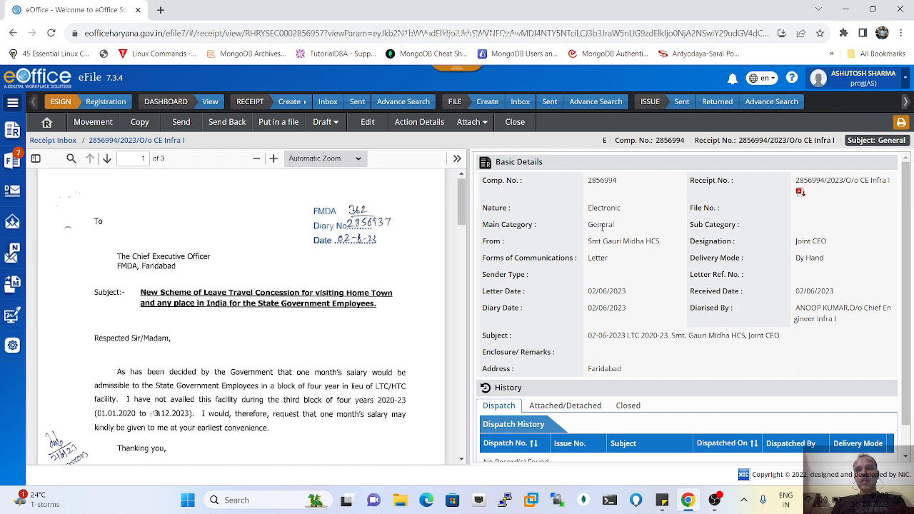
double_click(602, 228)
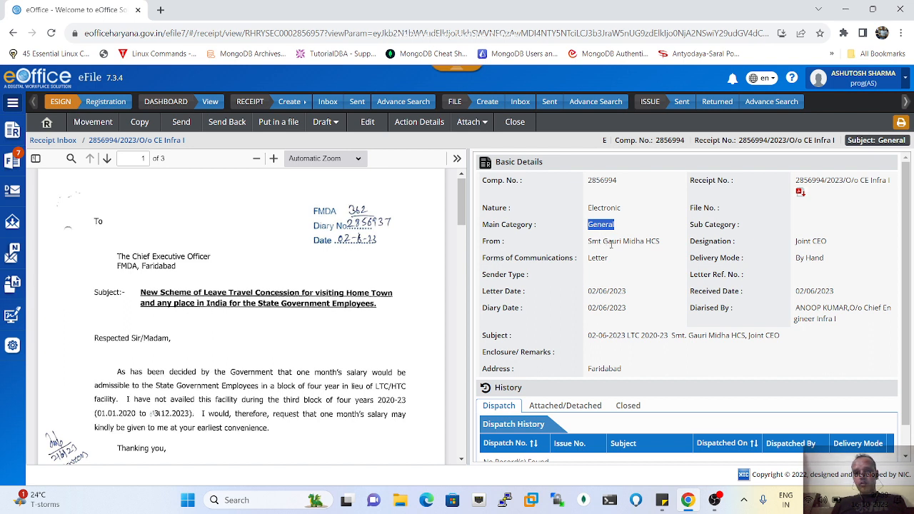
click(626, 241)
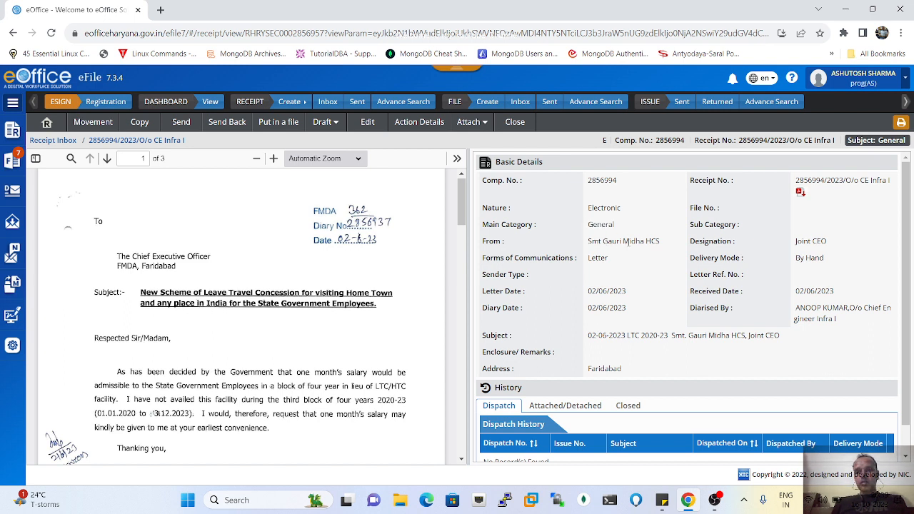
double_click(814, 242)
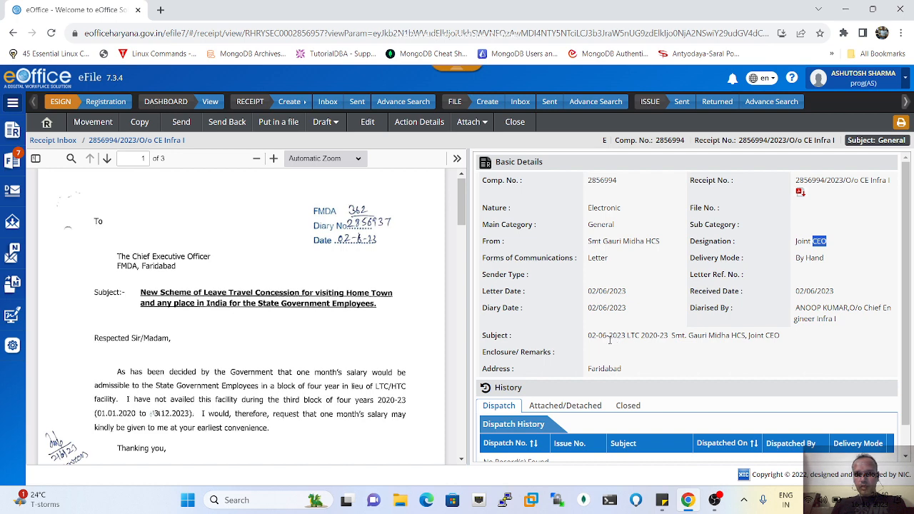
scroll(602, 340, down, 1)
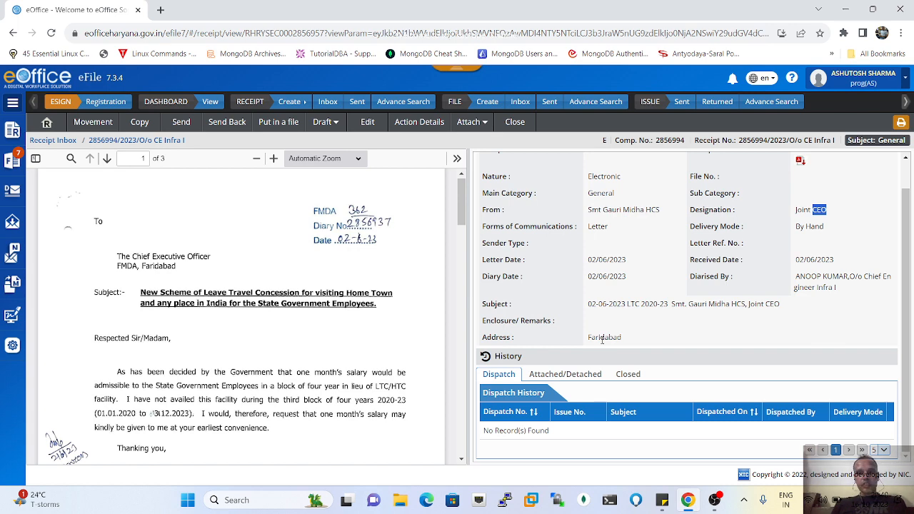
scroll(602, 341, up, 1)
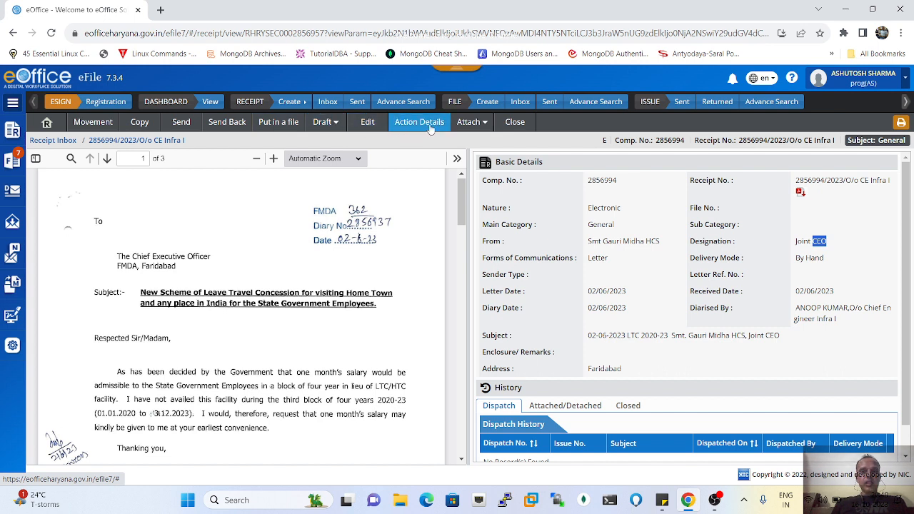
click(91, 126)
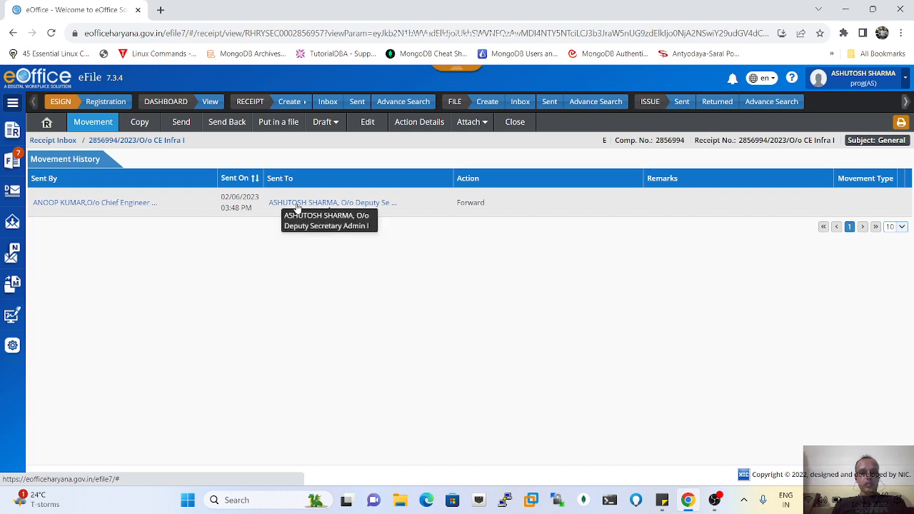
click(372, 205)
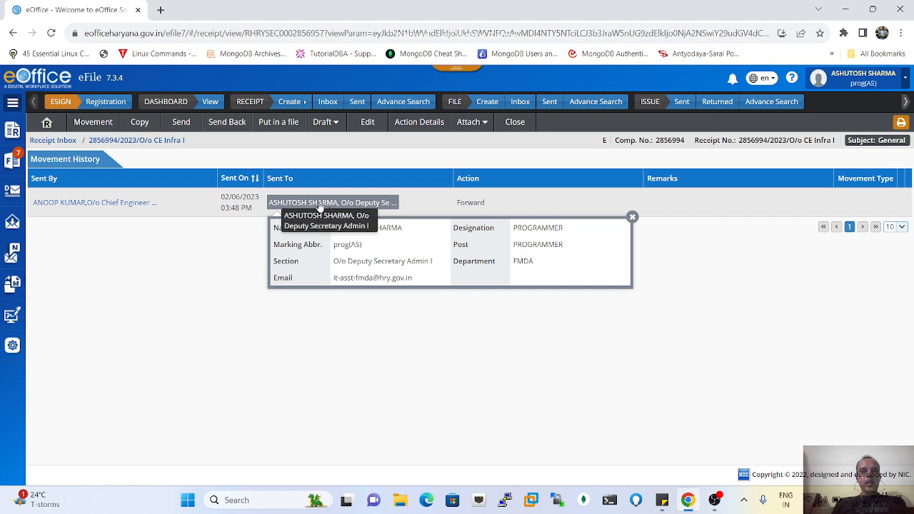
click(83, 203)
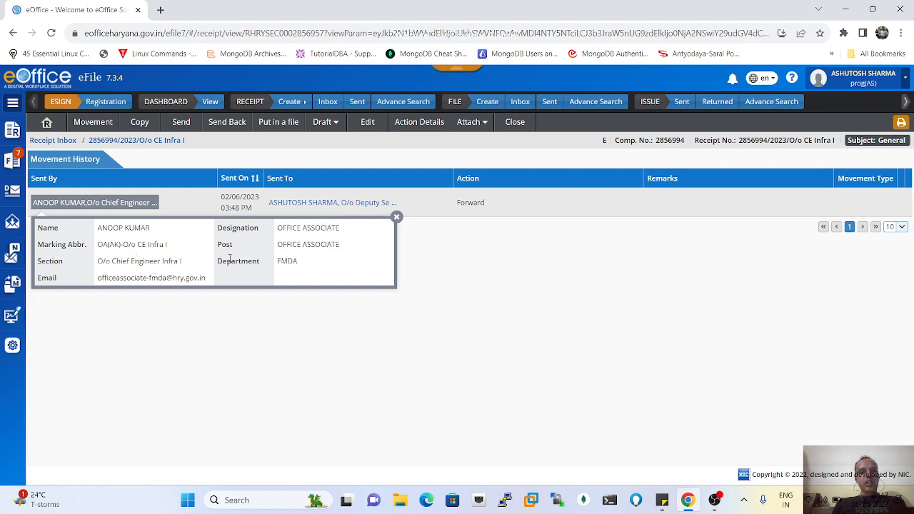
click(396, 218)
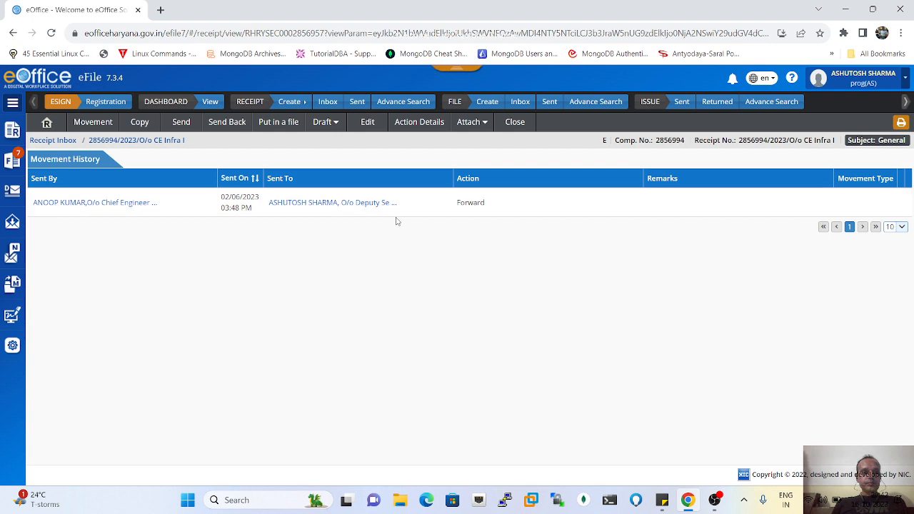
- Start sending the receipt onward, addressed to the FMDA IT head
click(183, 123)
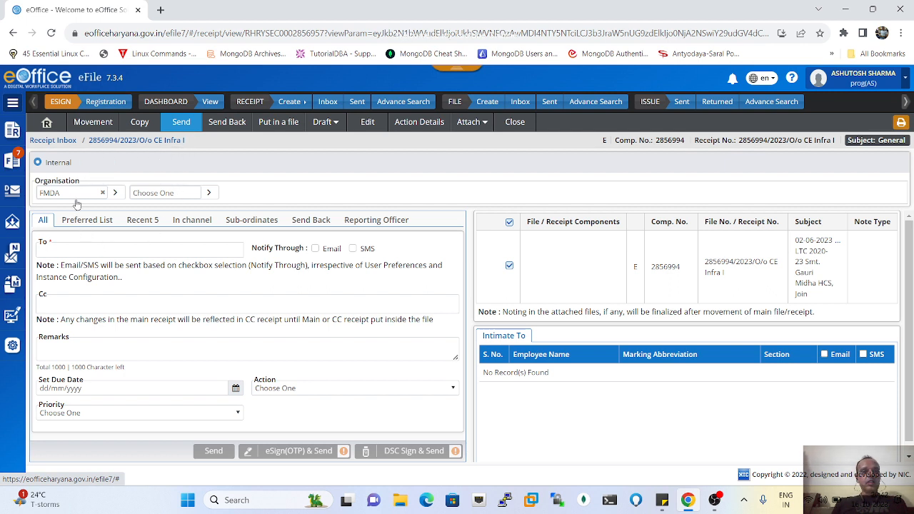
click(65, 252)
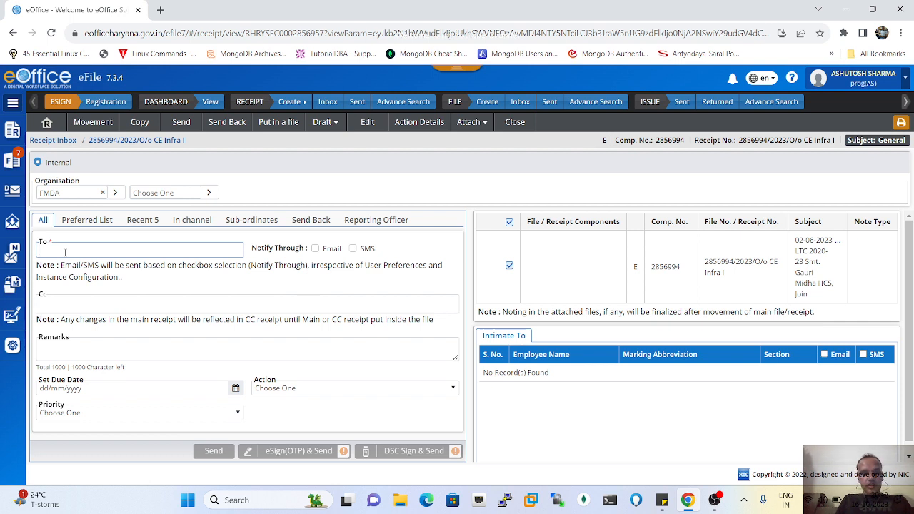
text(chi)
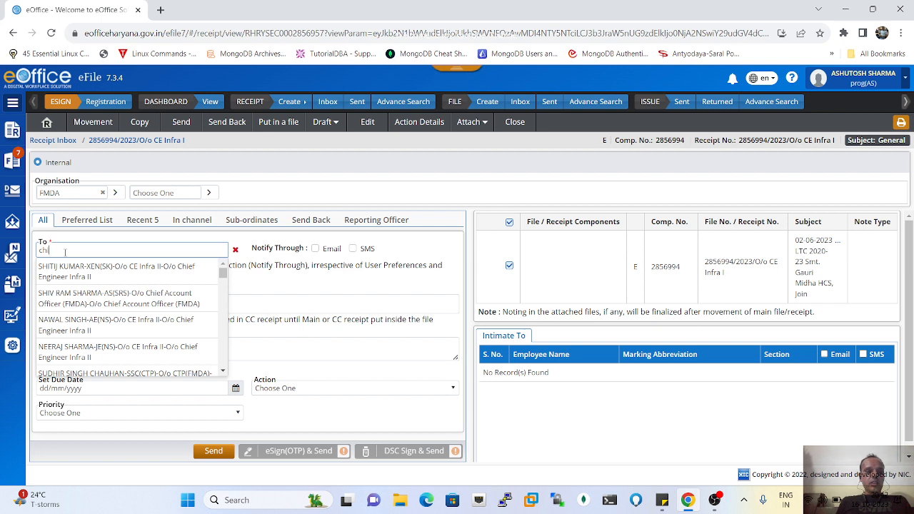
text(rag)
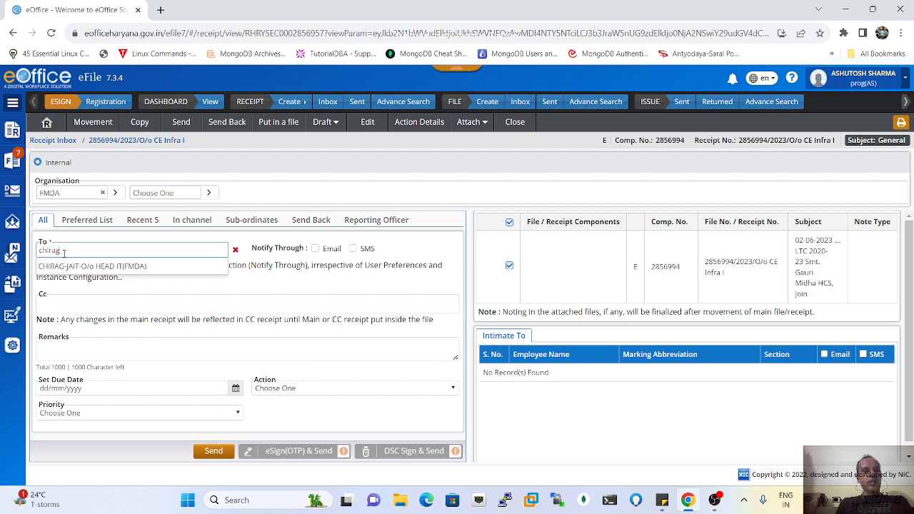
click(86, 267)
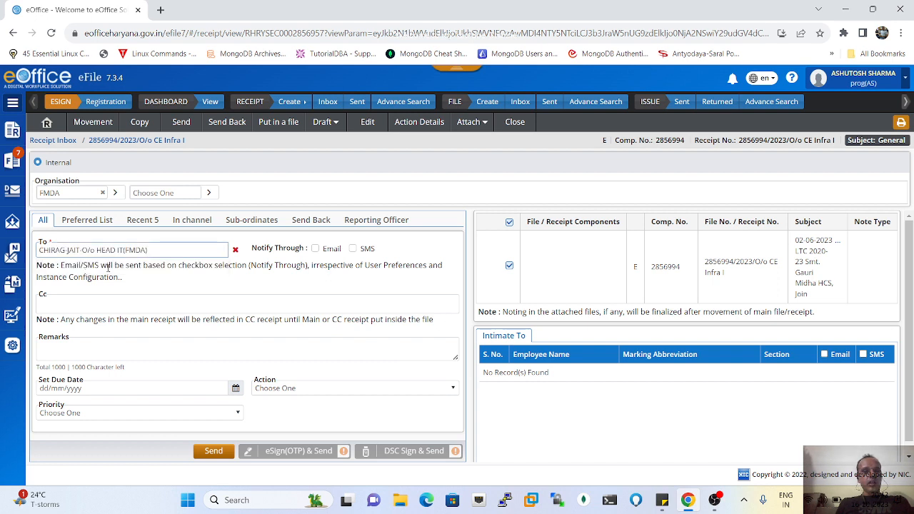
- Enable both Email and SMS under Notify Through for the recipient
click(315, 250)
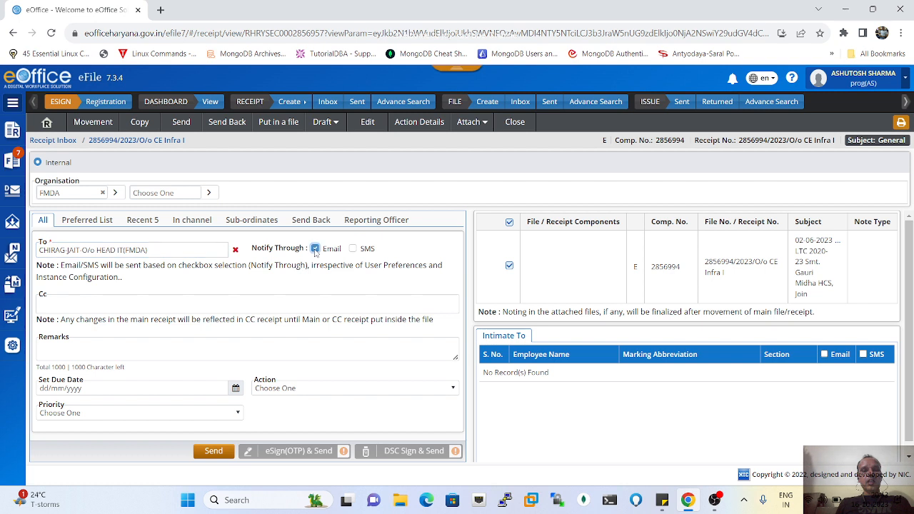
click(352, 249)
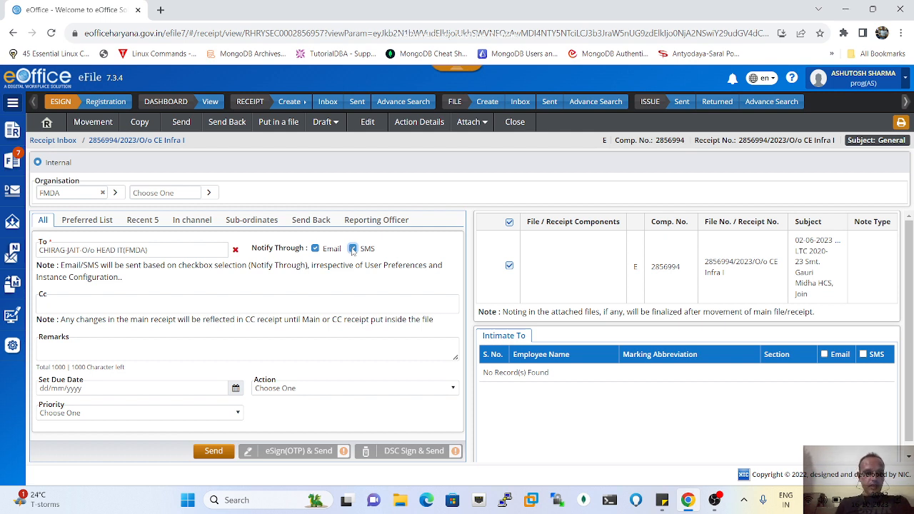
click(120, 304)
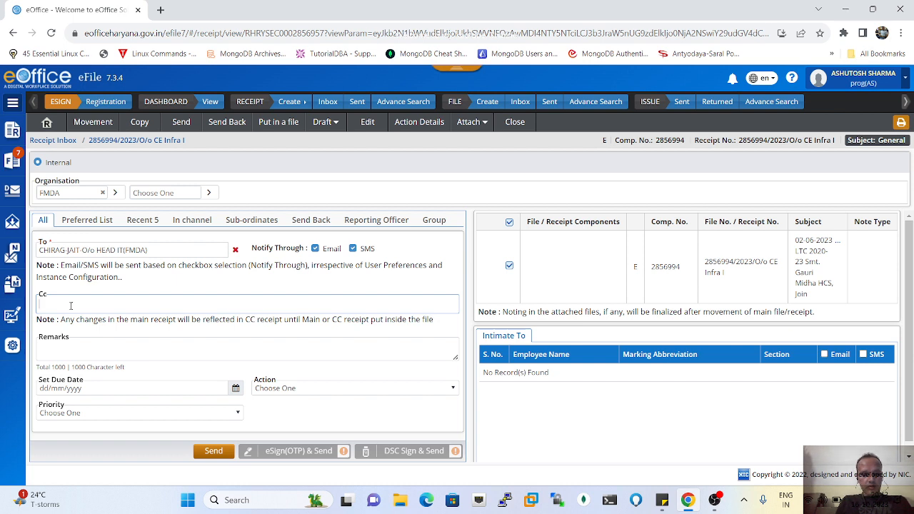
- Add two Cc officers by name search, one from Chief Engineer Infra II and one from Infra I
text(vaiv)
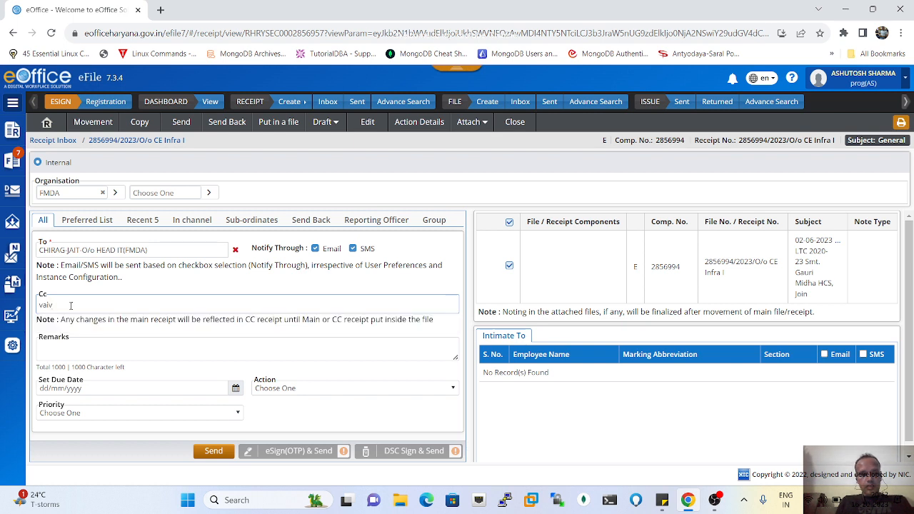
key(BackSpace)
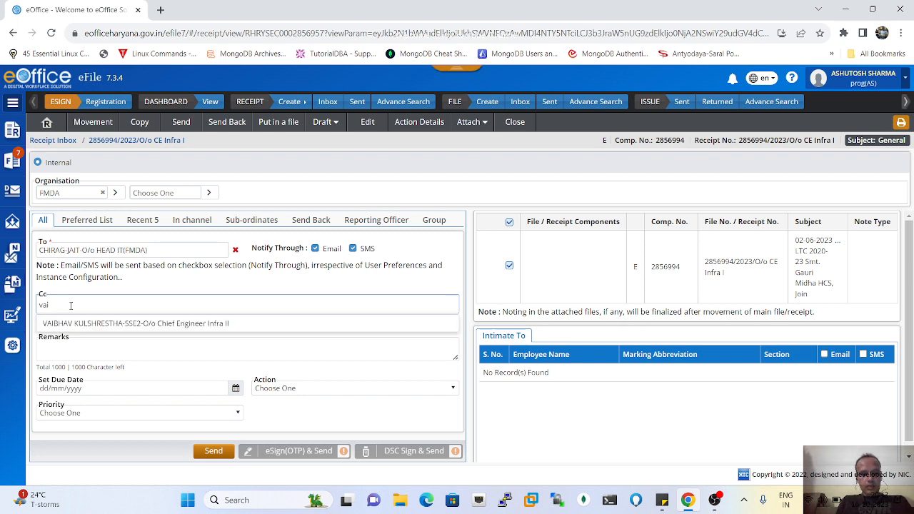
text(bhe)
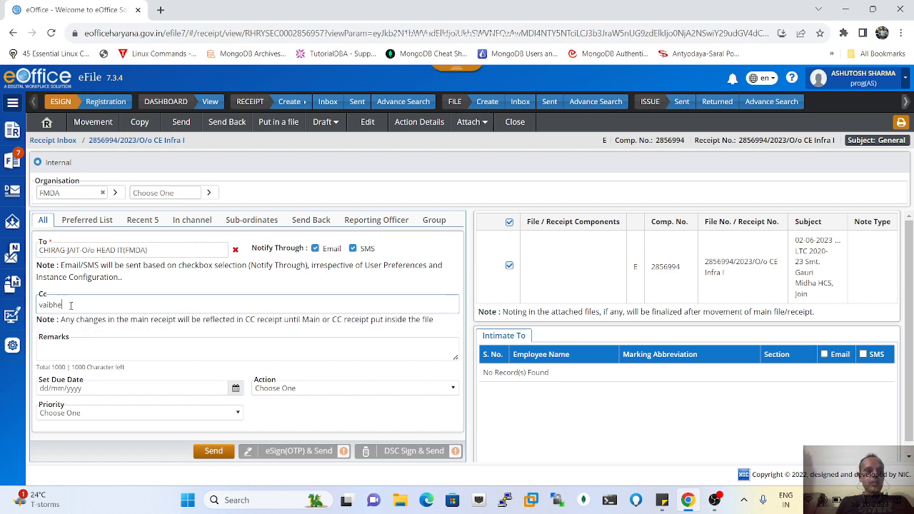
key(BackSpace)
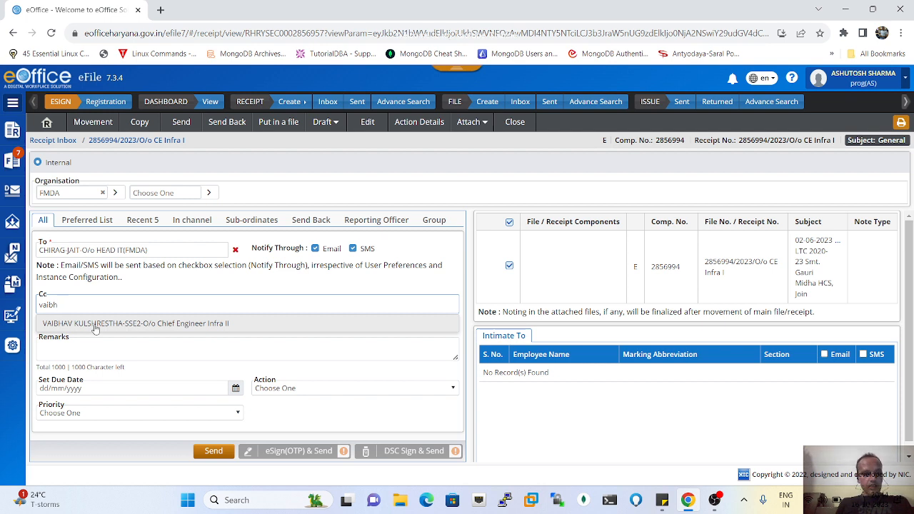
click(95, 325)
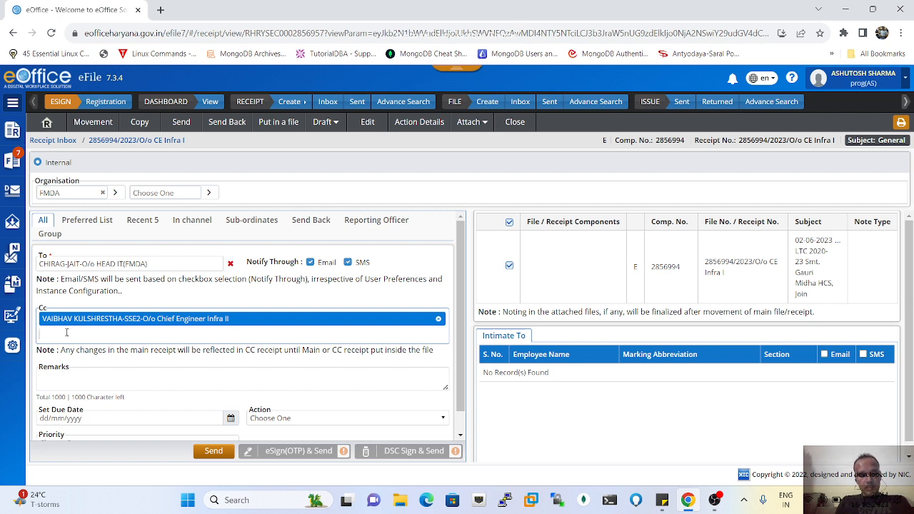
text(yoge)
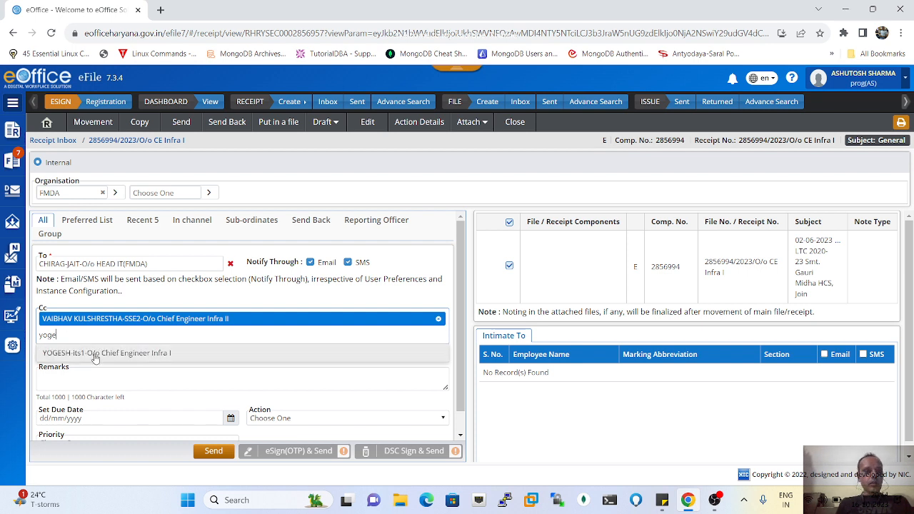
click(93, 353)
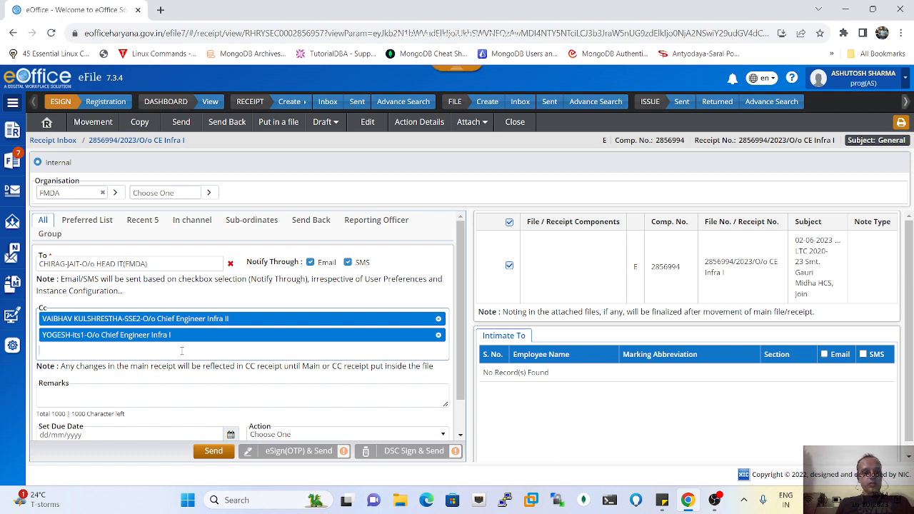
scroll(182, 351, down, 1)
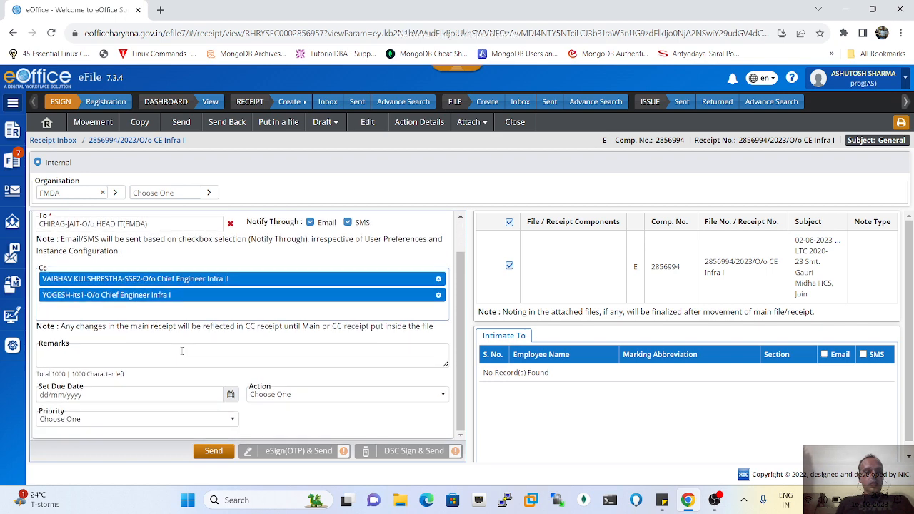
- Enter 'for your information' in the movement Remarks box
click(139, 355)
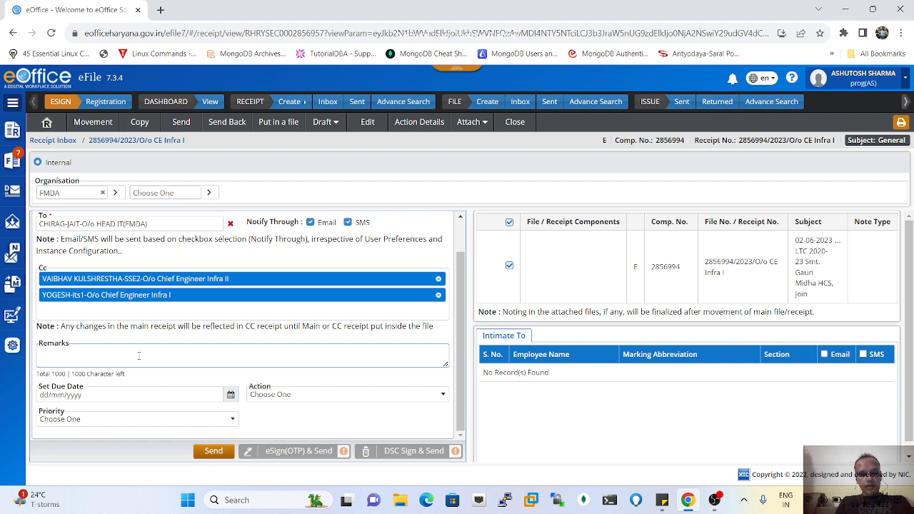
text(for y)
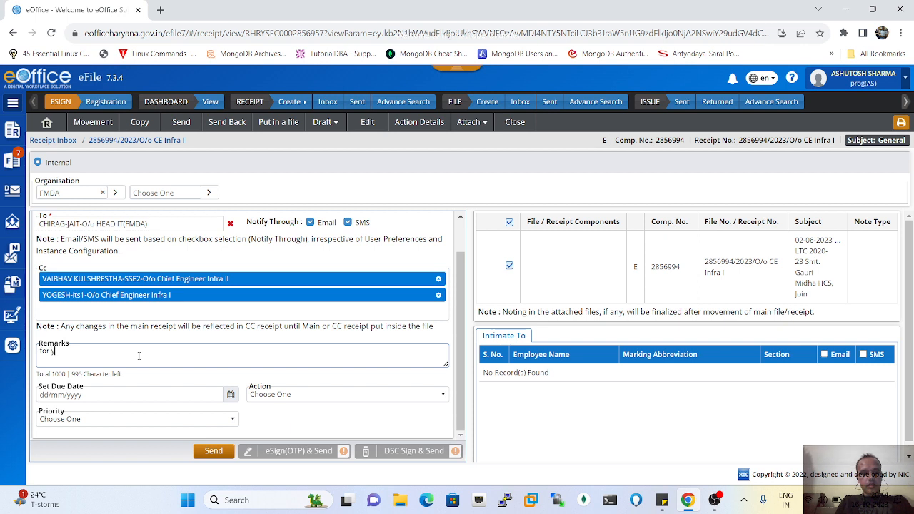
text(our information)
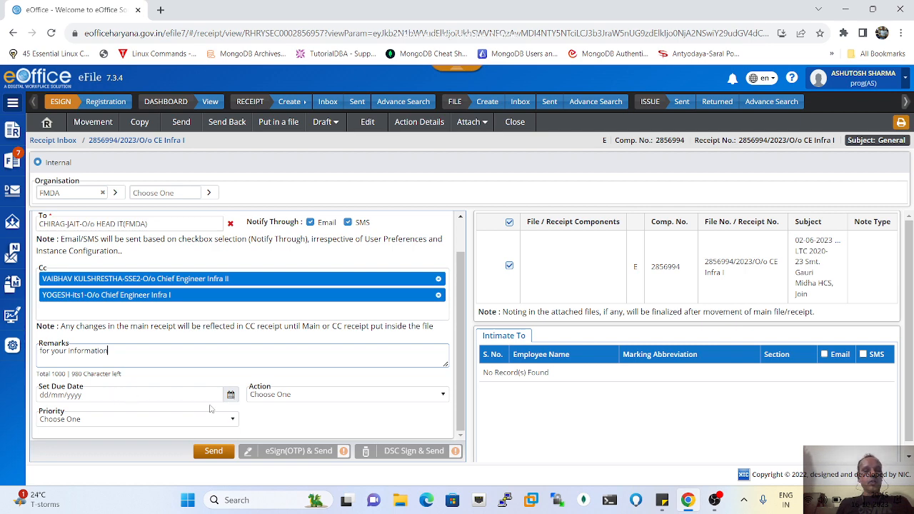
click(230, 395)
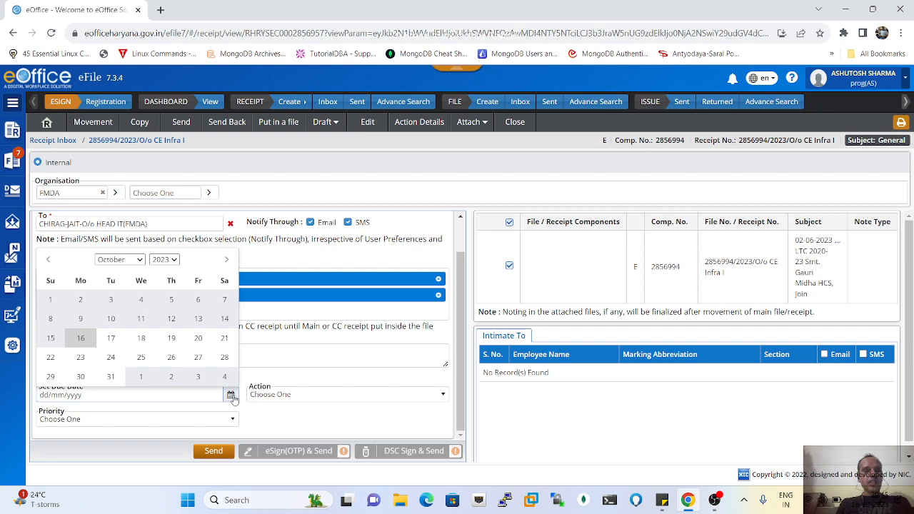
- Pick 18 October 2023 in the date picker as the receipt's due date
click(142, 340)
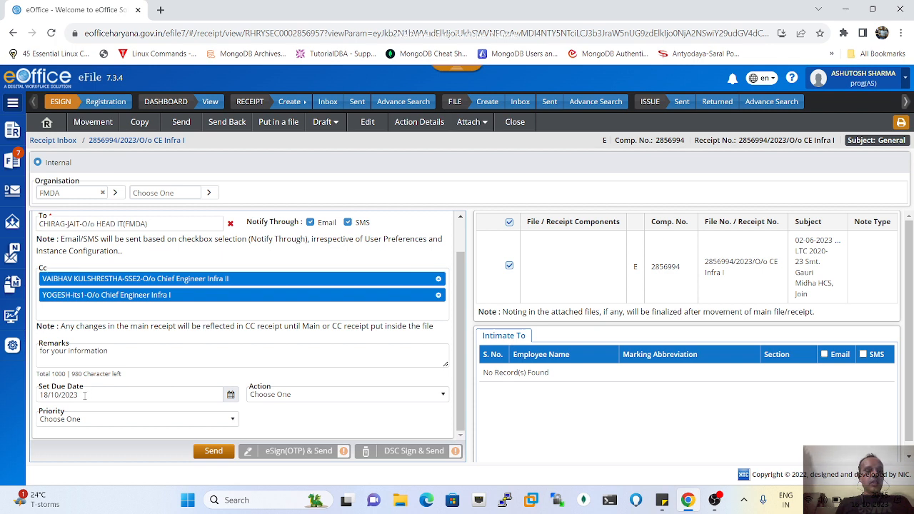
click(323, 398)
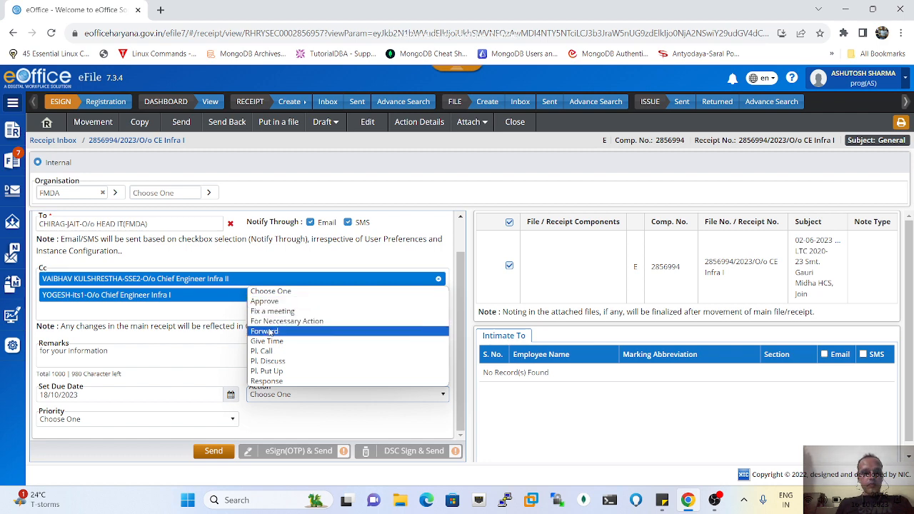
- On the send form, choose Forward from the Action list and Most Immediate from Priority
click(270, 331)
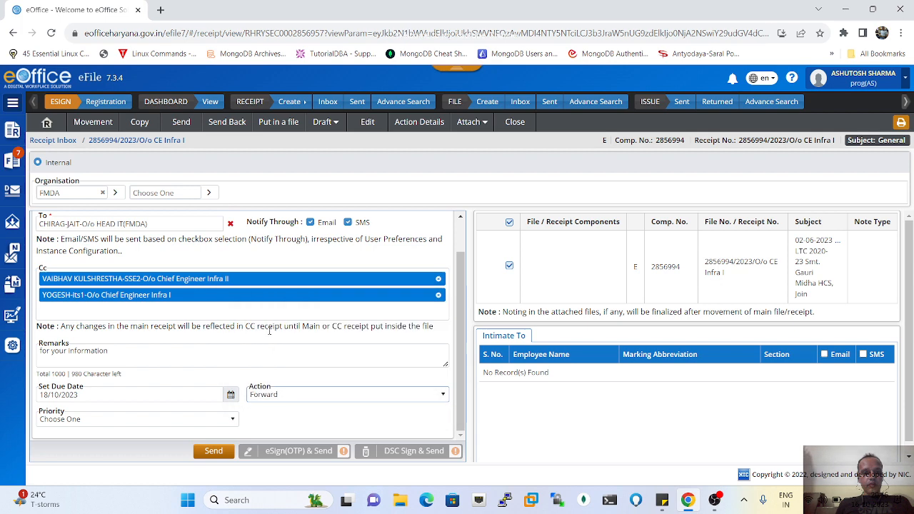
click(232, 420)
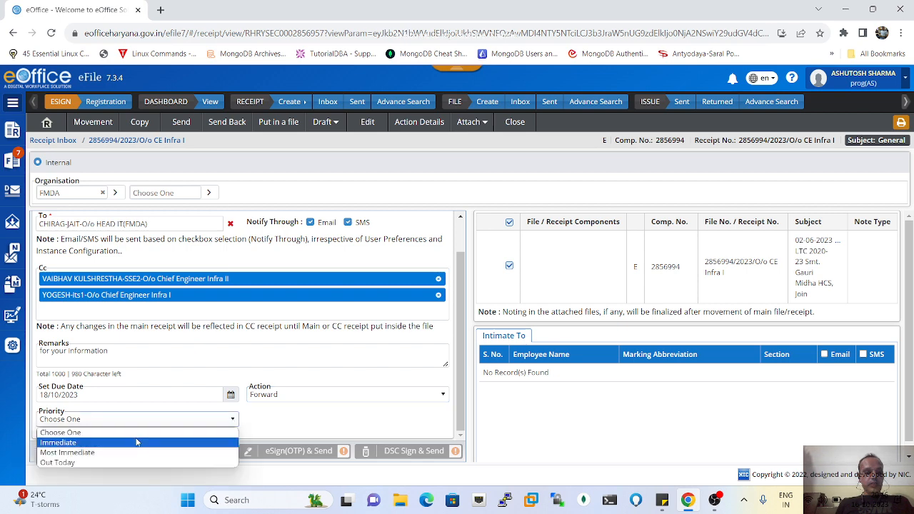
click(84, 454)
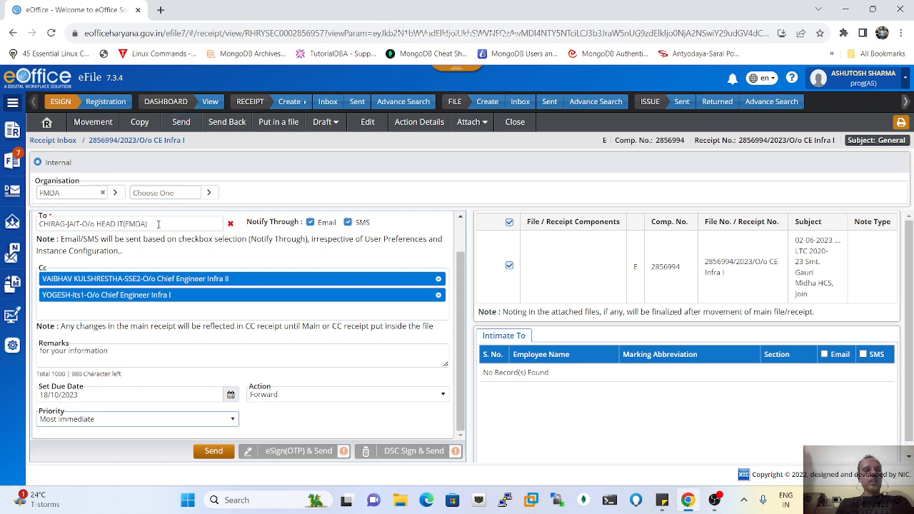
click(227, 123)
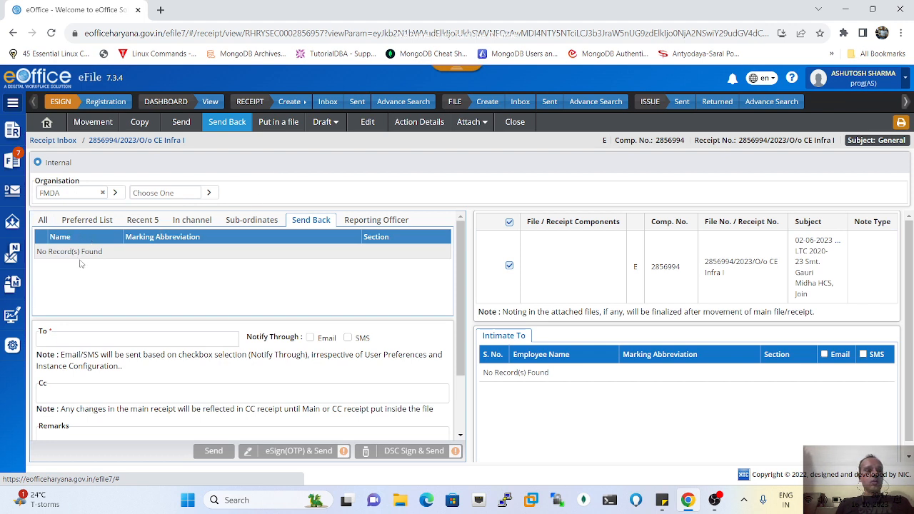
click(91, 337)
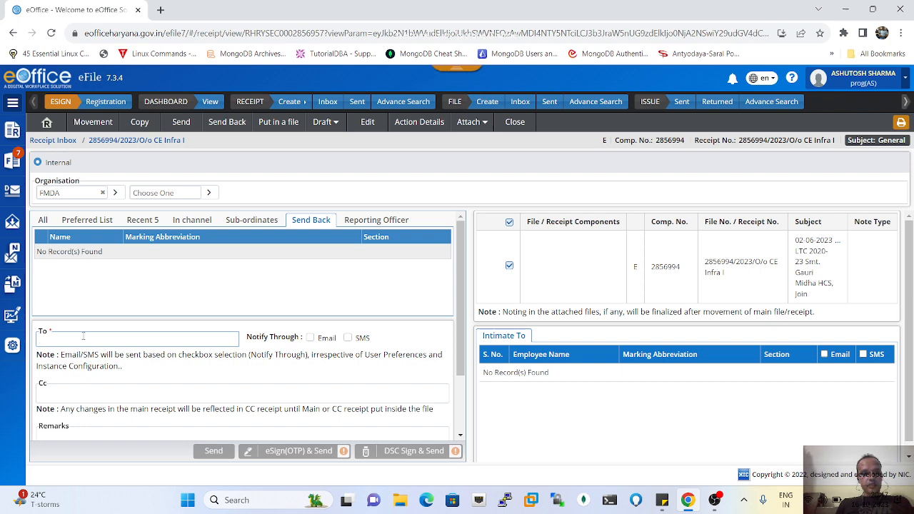
scroll(88, 333, down, 2)
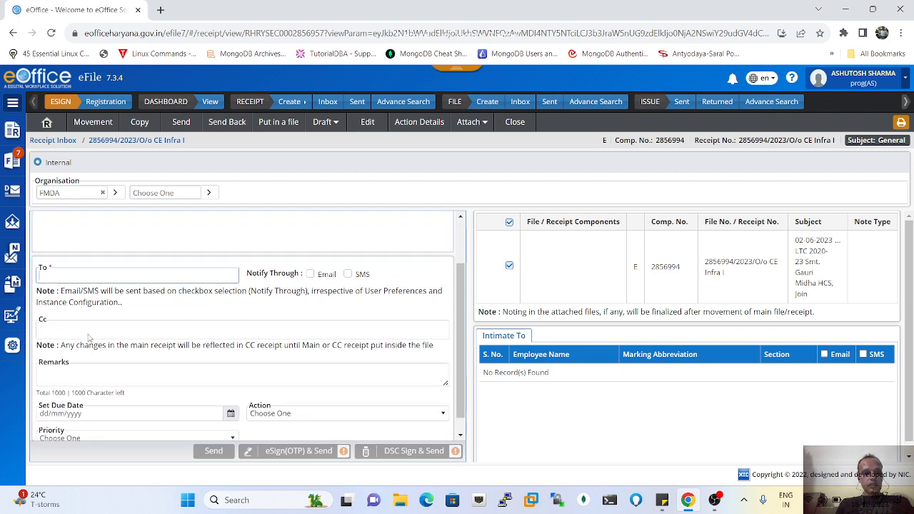
scroll(90, 339, up, 2)
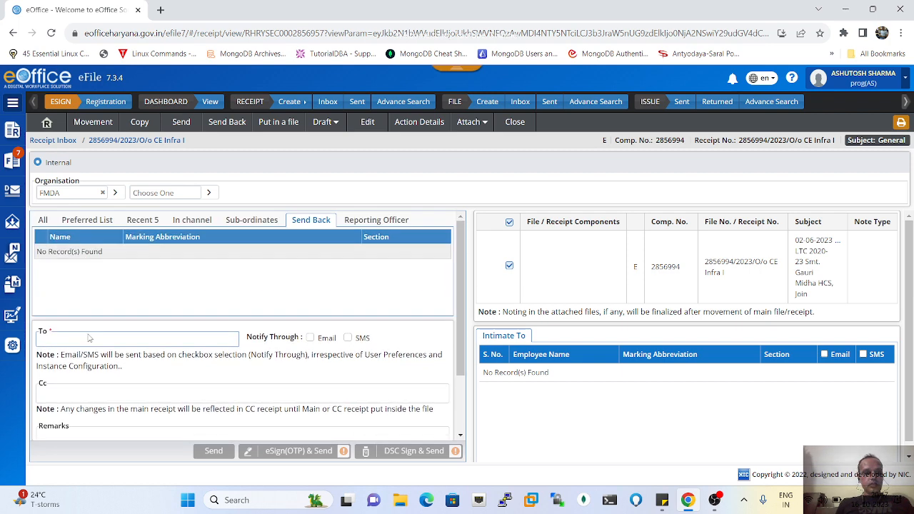
click(234, 128)
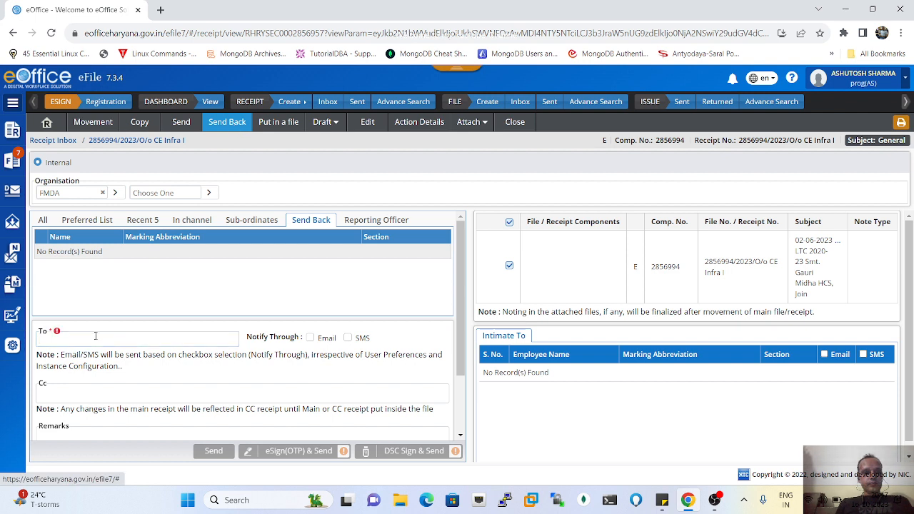
click(59, 339)
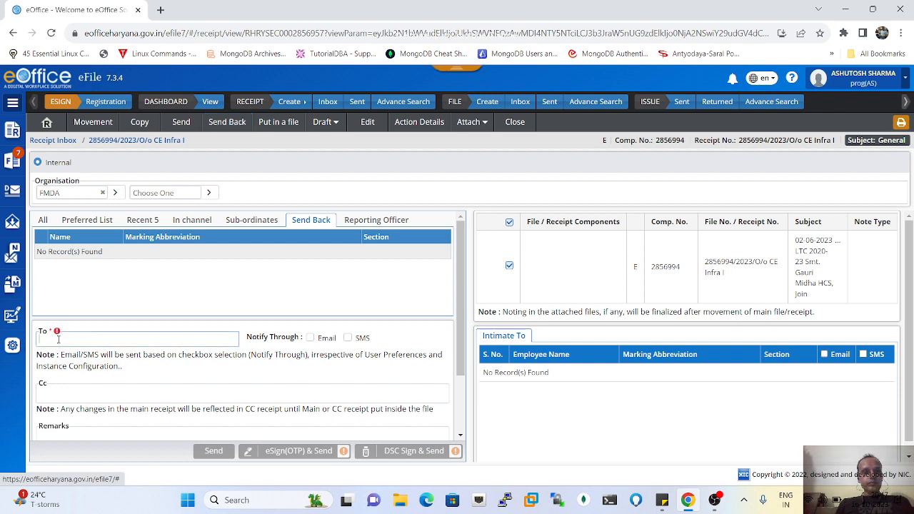
- Open Put in a file and filter its file list to year 2021, showing two files
click(279, 122)
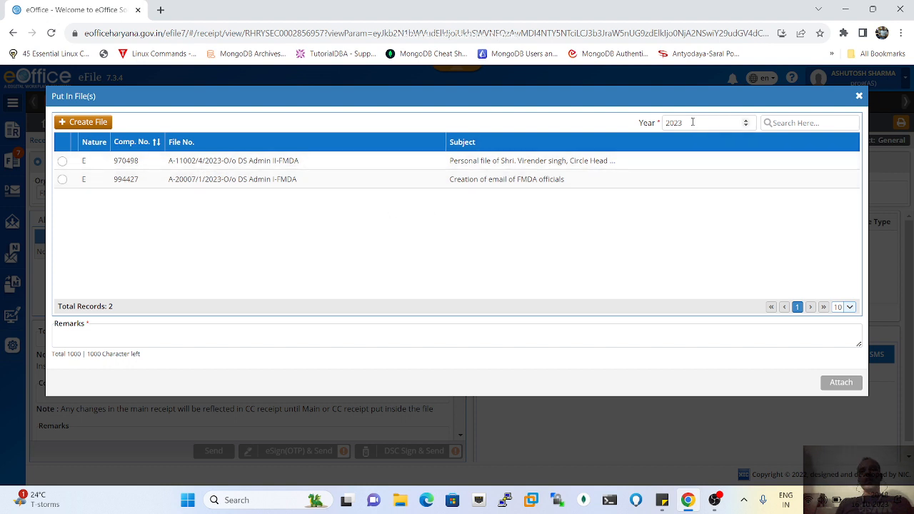
click(746, 122)
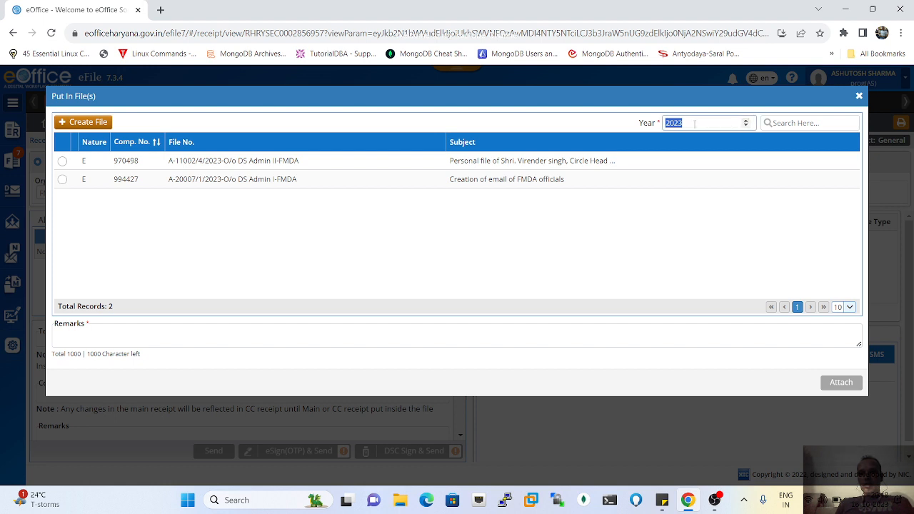
text(2022)
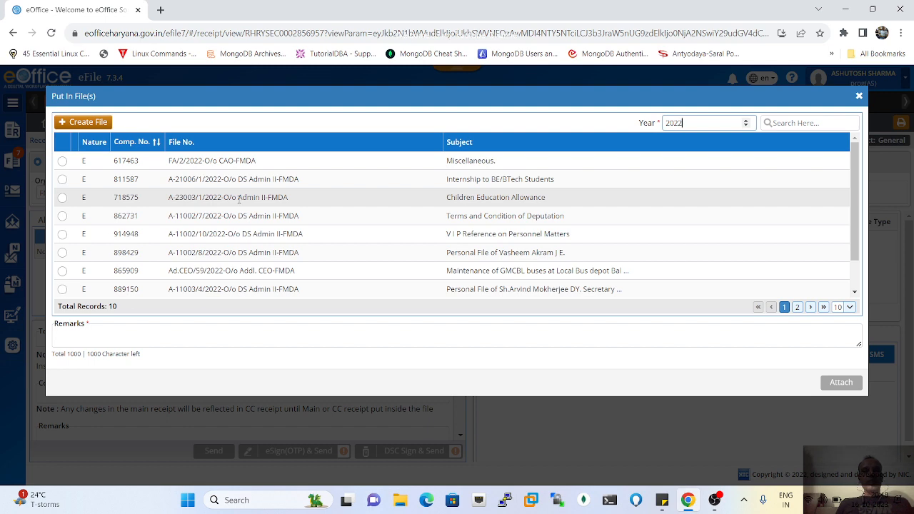
scroll(239, 200, down, 1)
scroll(239, 200, up, 1)
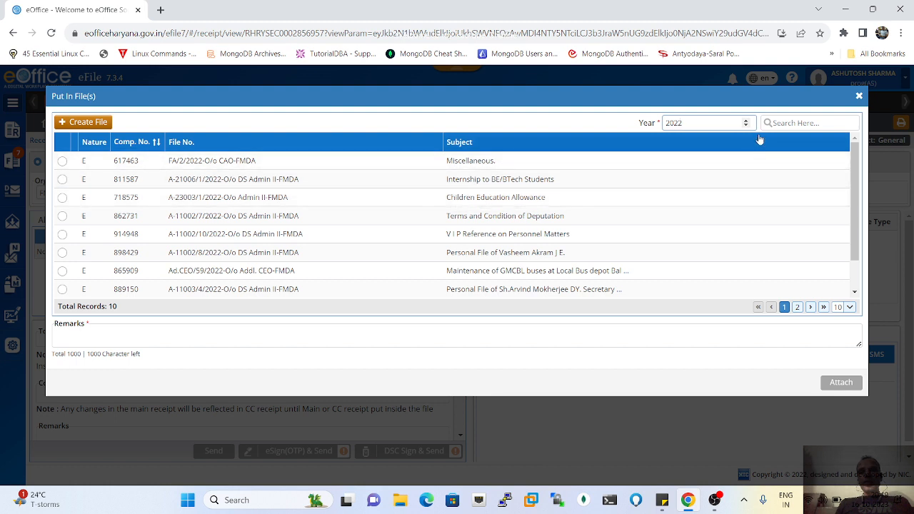
click(694, 129)
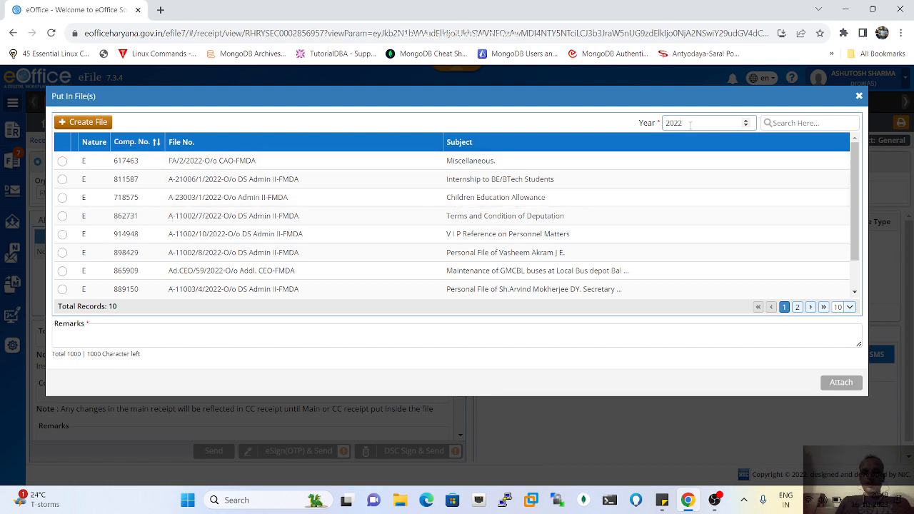
key(BackSpace)
text(1)
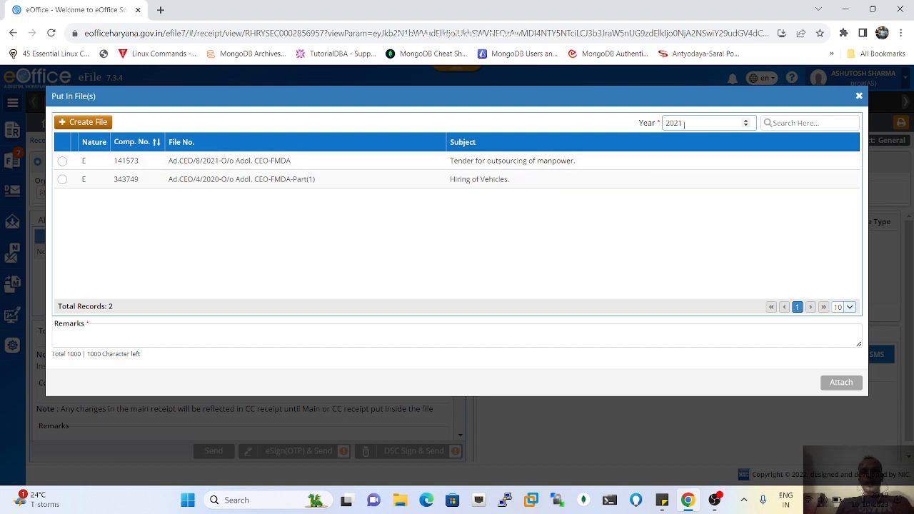
- Choose Hiring of Vehicles file 343749 and enter the remark 'need to take approval'
click(684, 123)
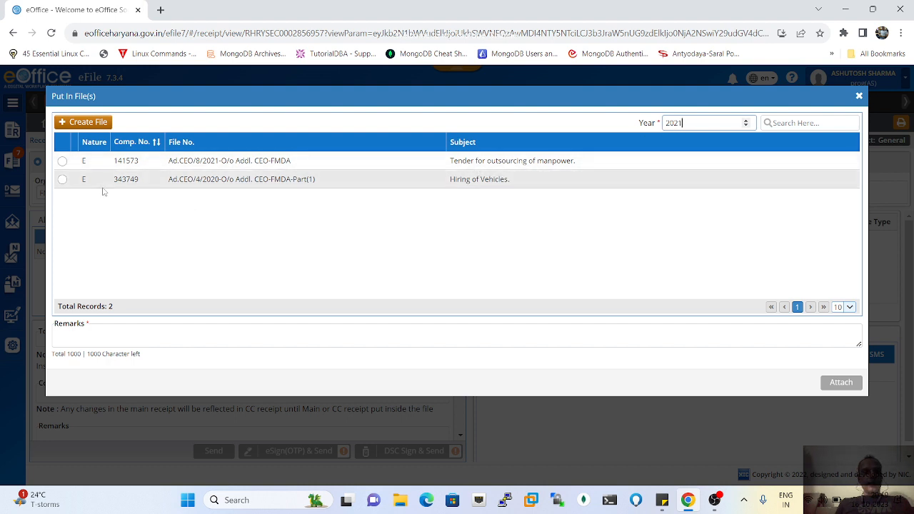
click(62, 181)
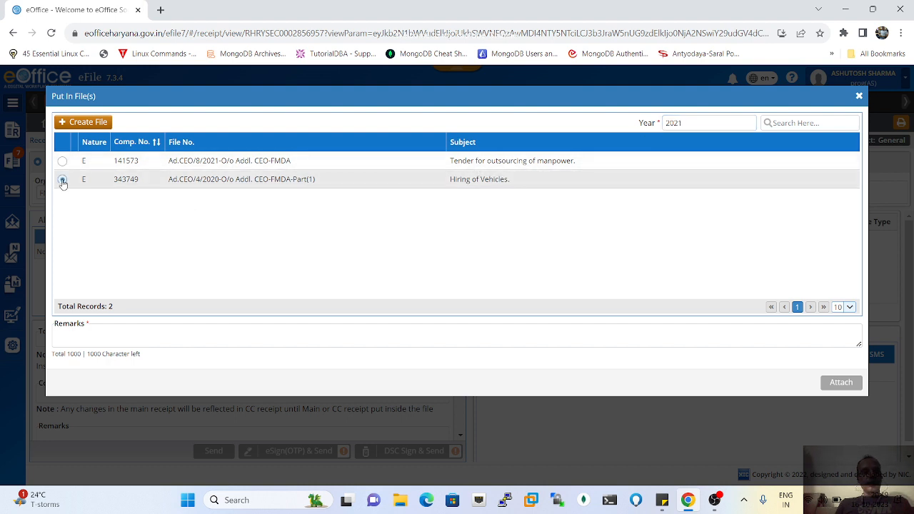
click(323, 338)
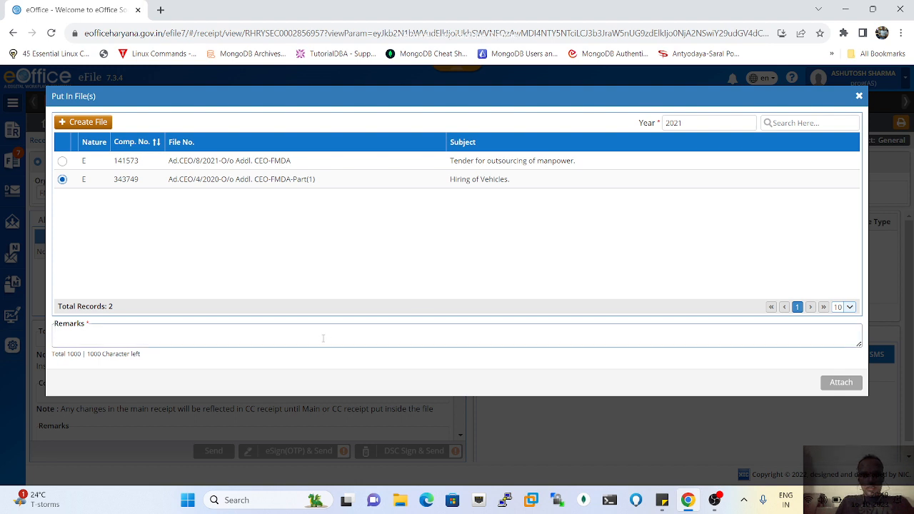
text(need)
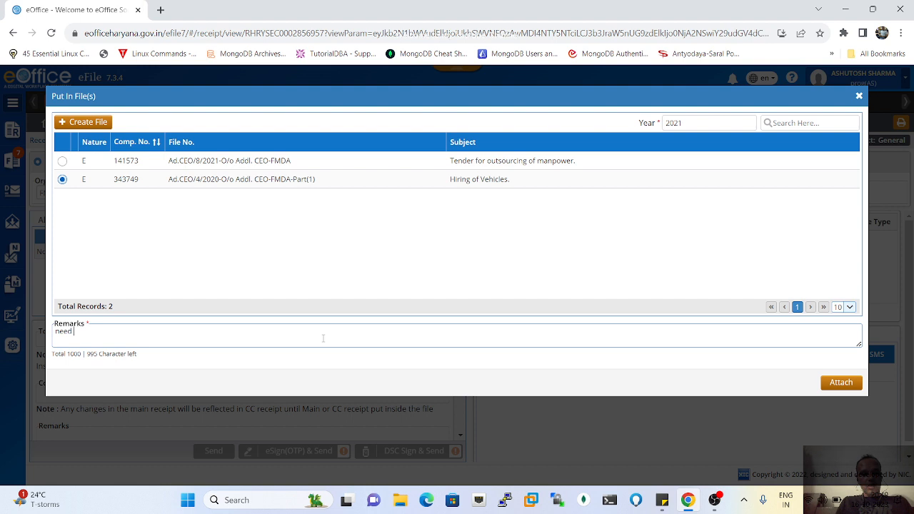
text(to take approval)
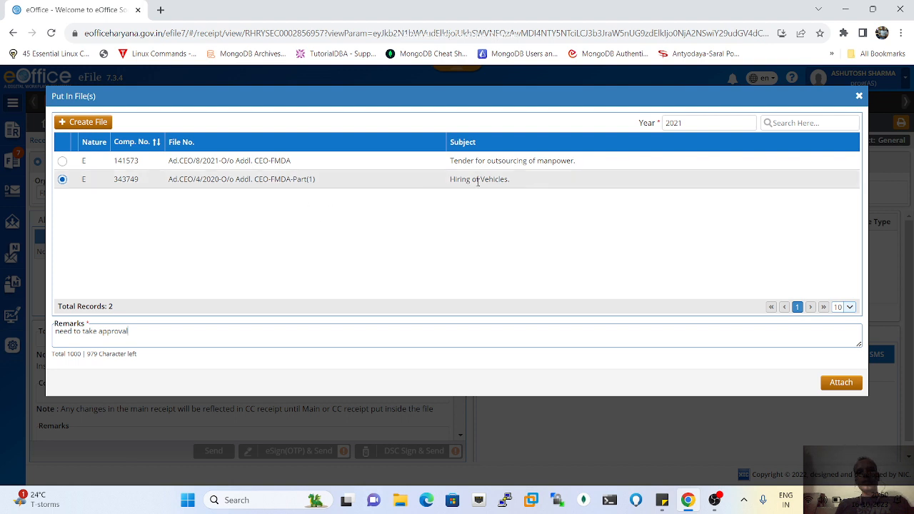
- Attach the receipt to file 343749, leaving 7 records in the Receipt Inbox
click(843, 384)
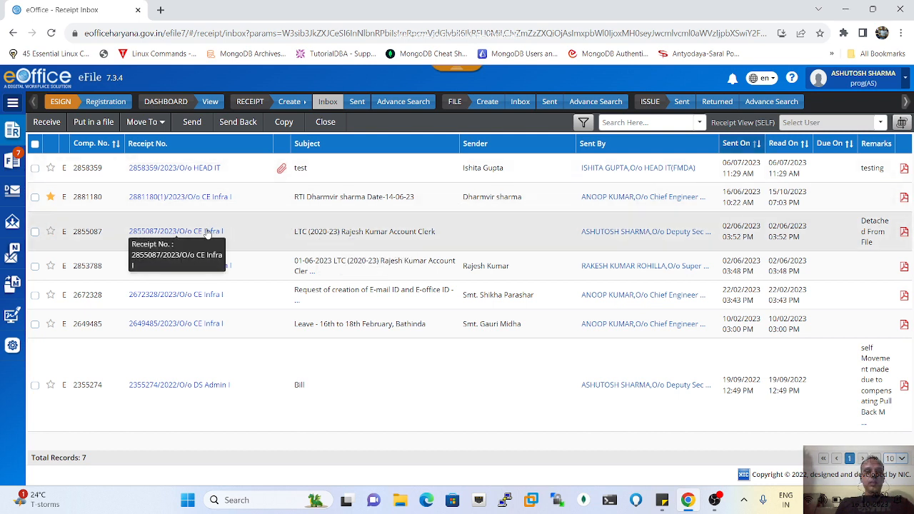
click(14, 163)
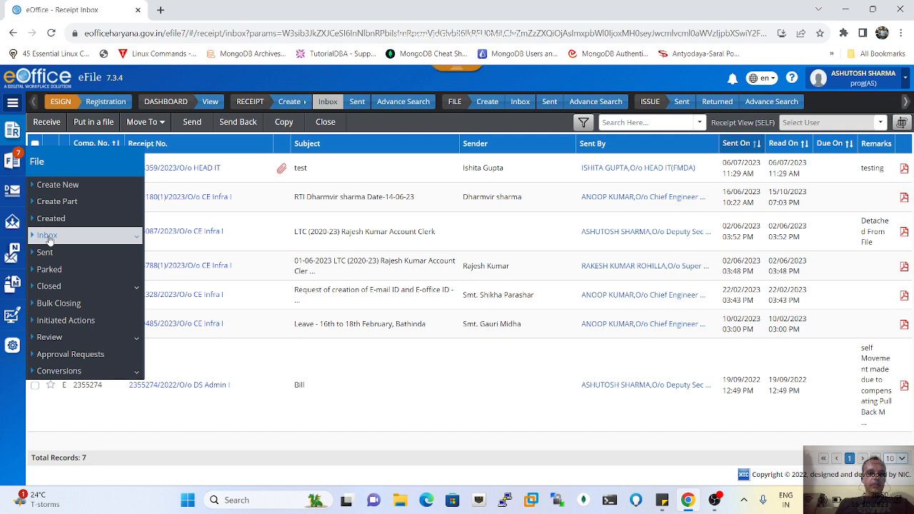
- Go to page 2 of the File Inbox and show file 343749's attachment details
click(47, 237)
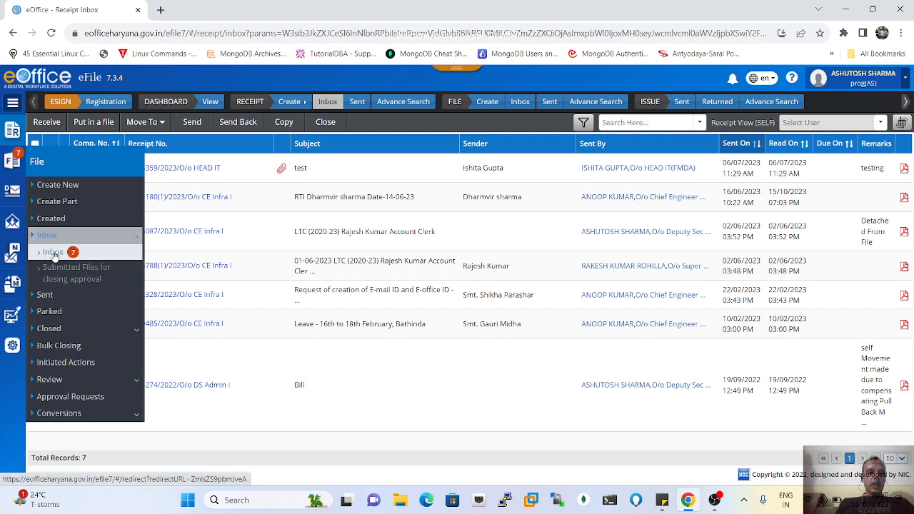
click(53, 252)
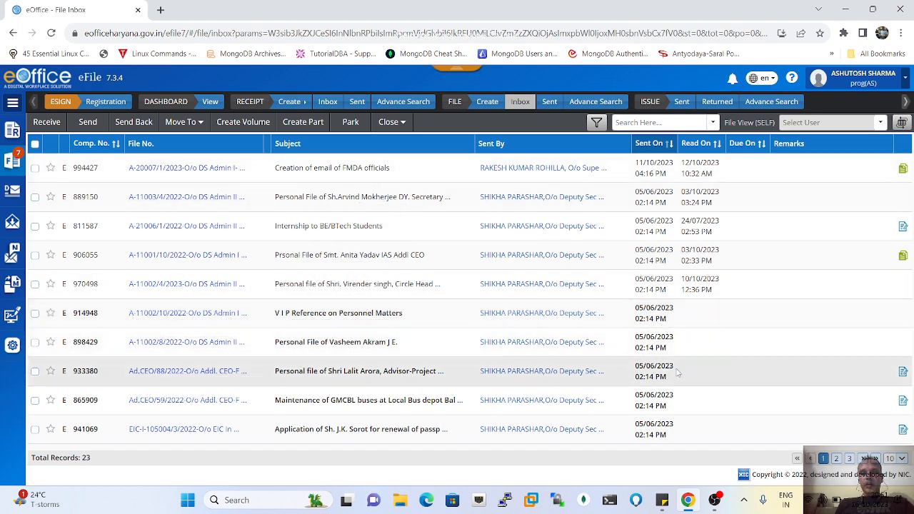
click(837, 459)
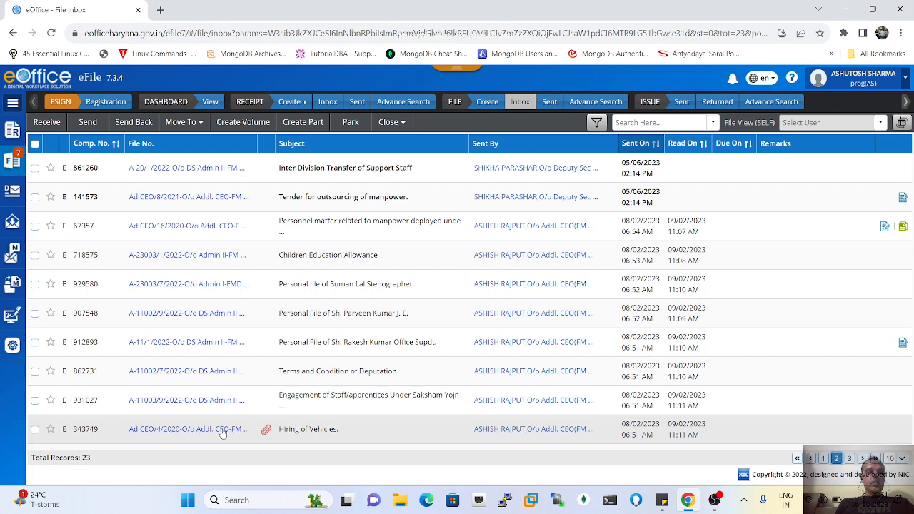
click(265, 431)
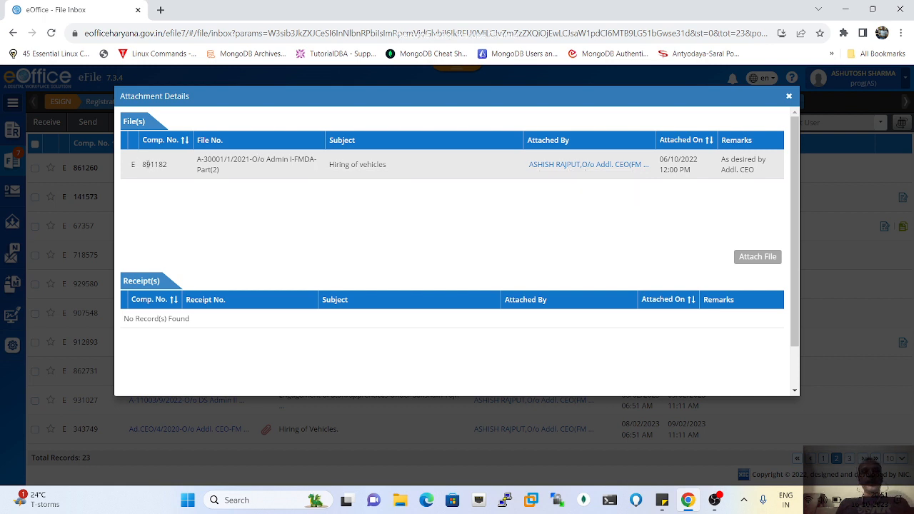
- Review attached file 891182 and who attached it, then close the Attachment Details
drag(146, 164, 176, 165)
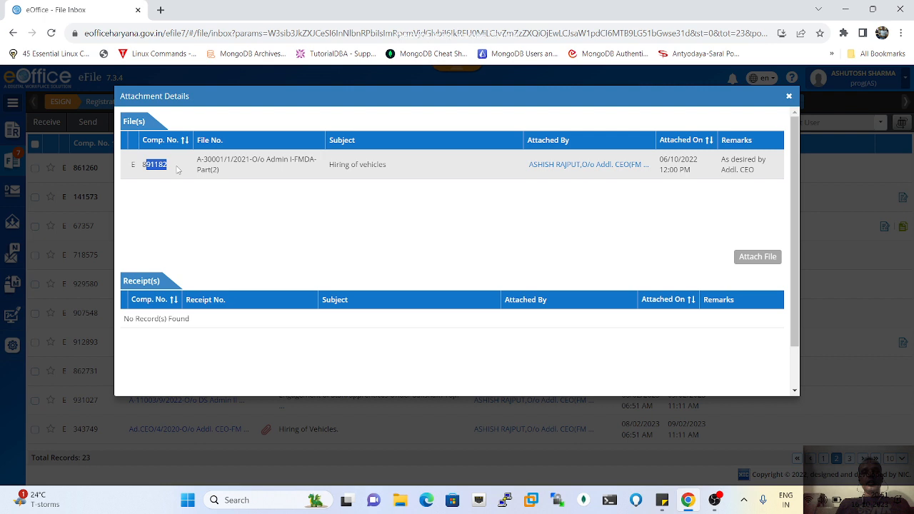
click(575, 165)
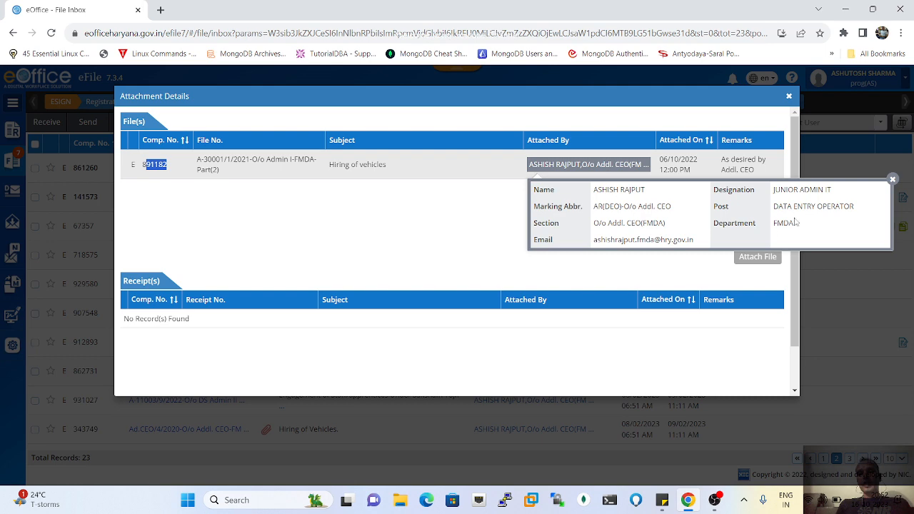
click(893, 180)
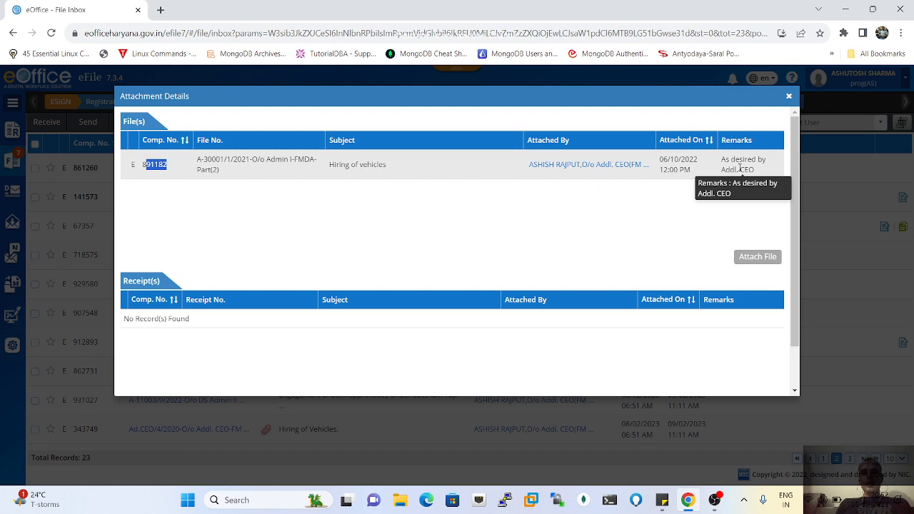
click(789, 98)
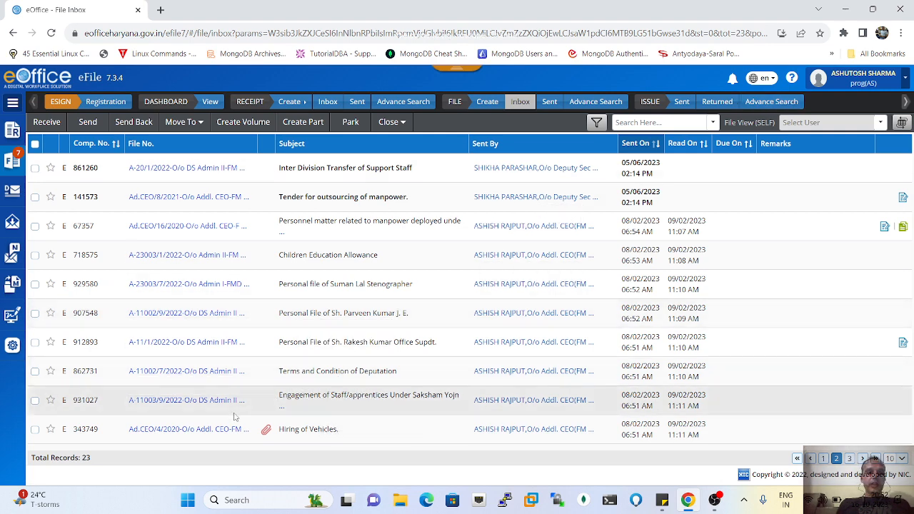
- Open Hiring of Vehicles file 343749 from the File Inbox list
click(188, 431)
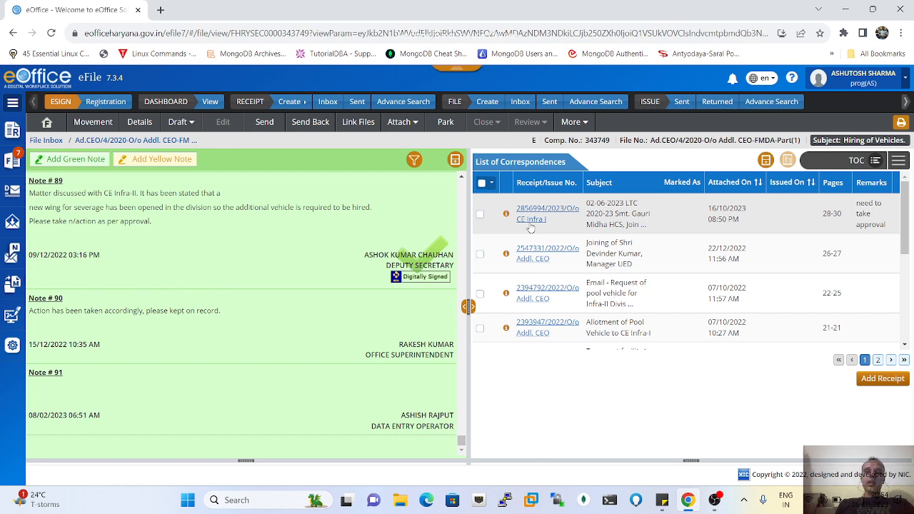
- Select the first correspondence, the LTC receipt, and choose Detach from the Action menu
click(480, 217)
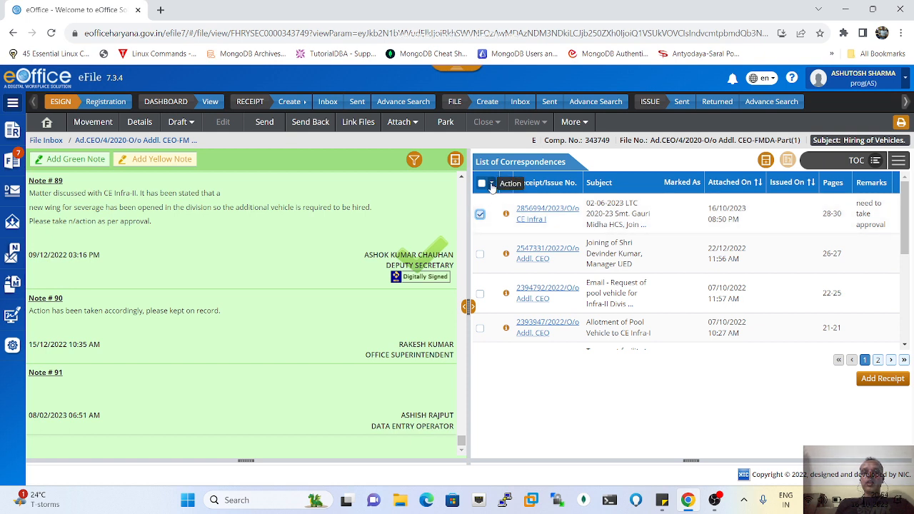
click(491, 184)
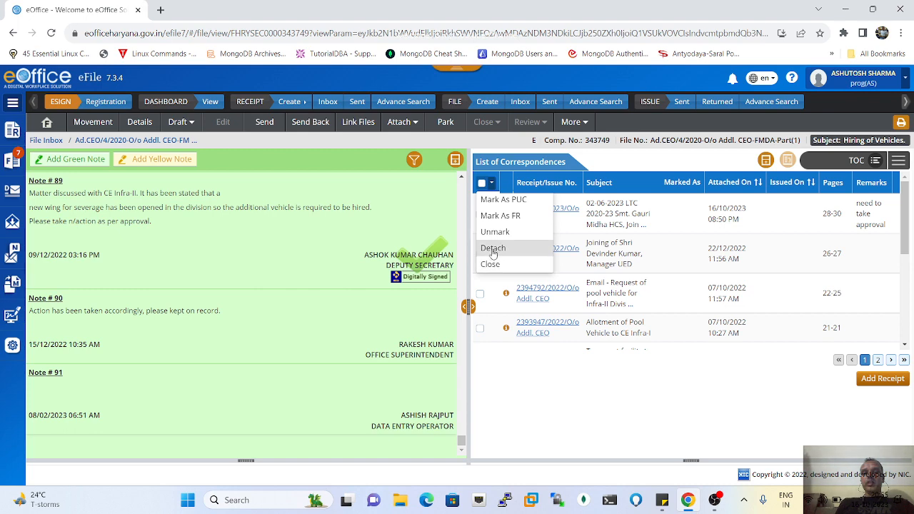
click(493, 250)
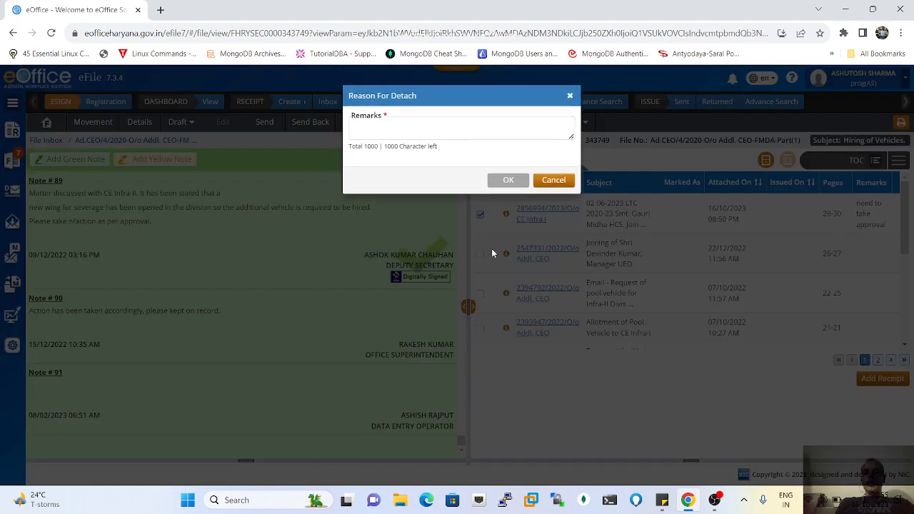
click(401, 126)
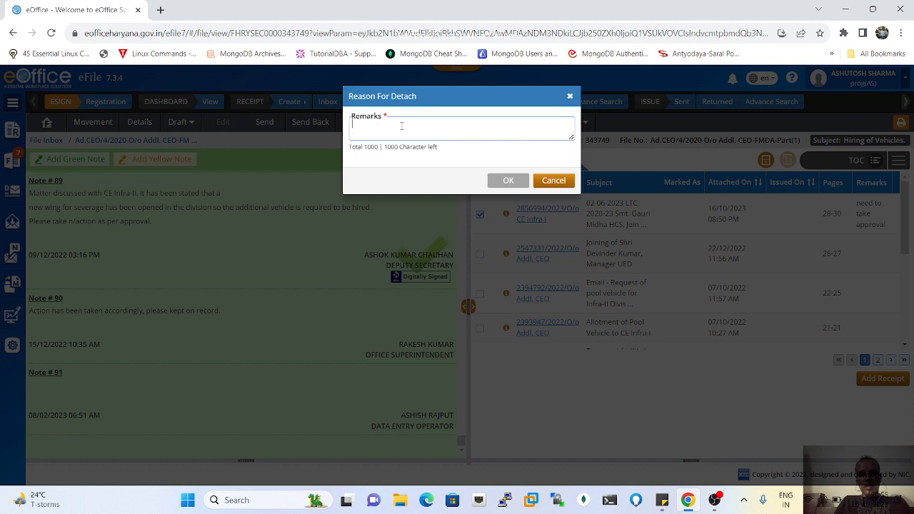
text(wrongly)
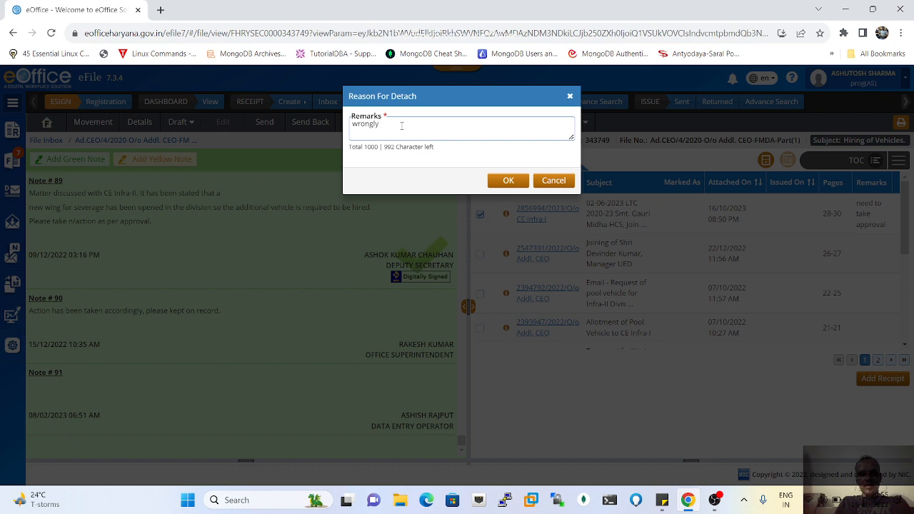
text(marked)
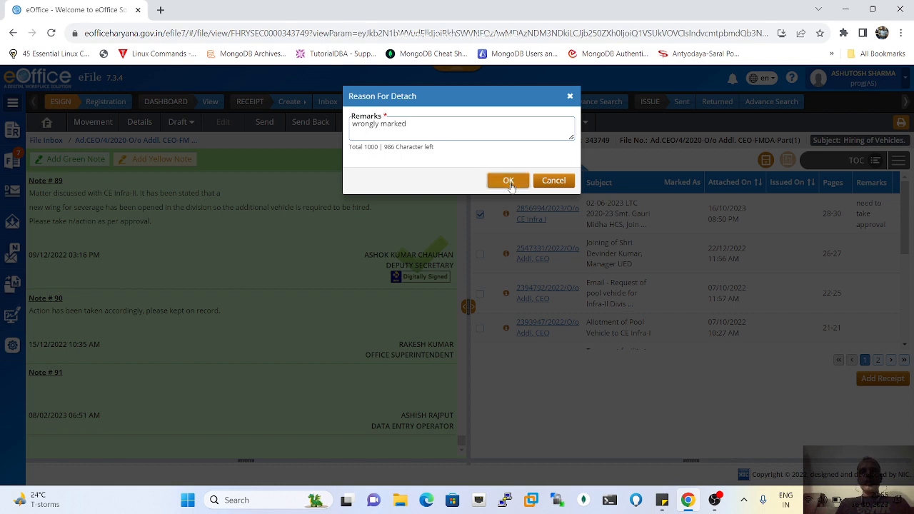
click(508, 182)
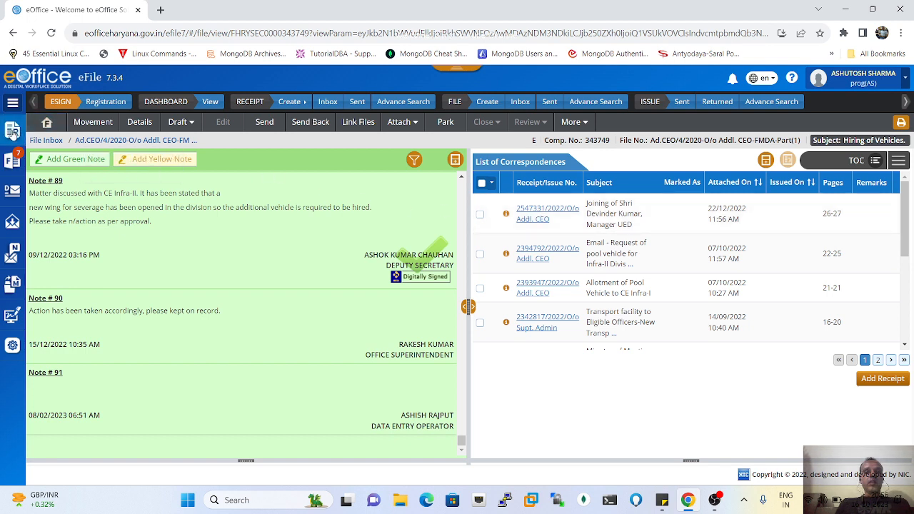
- Show the Receipt Inbox's 8 records and find the LTC receipt remarked 'Detached From File'
mouse_move(12, 131)
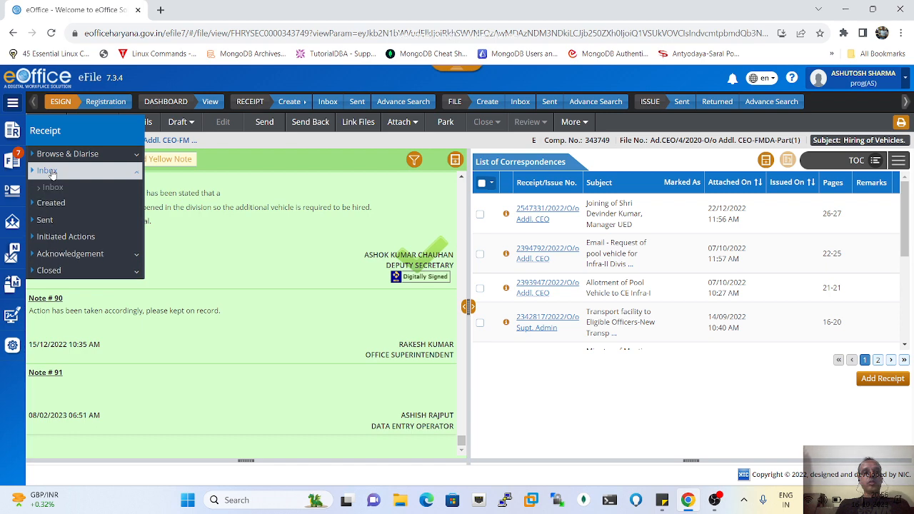
click(53, 189)
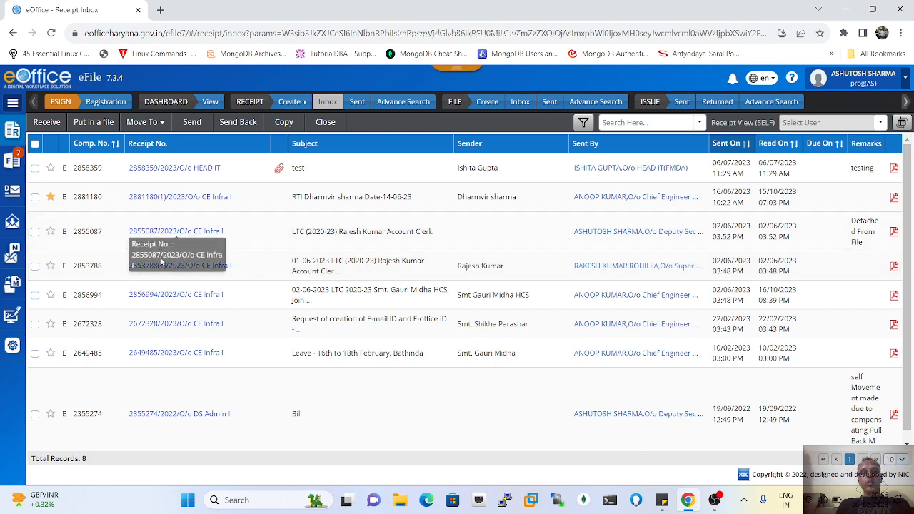
scroll(172, 347, down, 1)
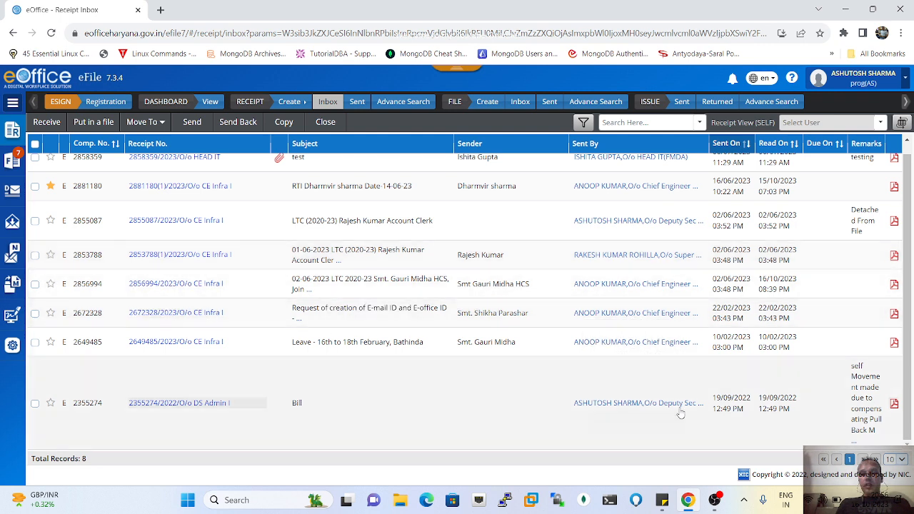
mouse_move(689, 501)
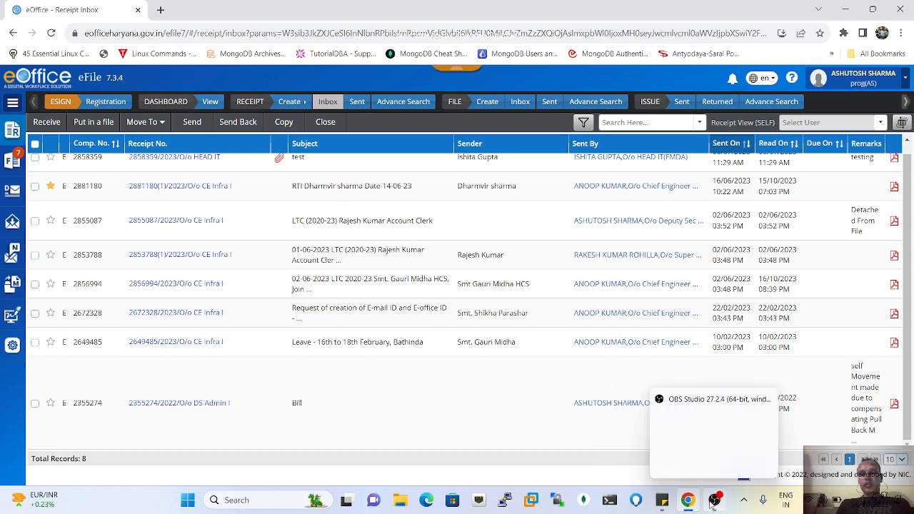
click(714, 500)
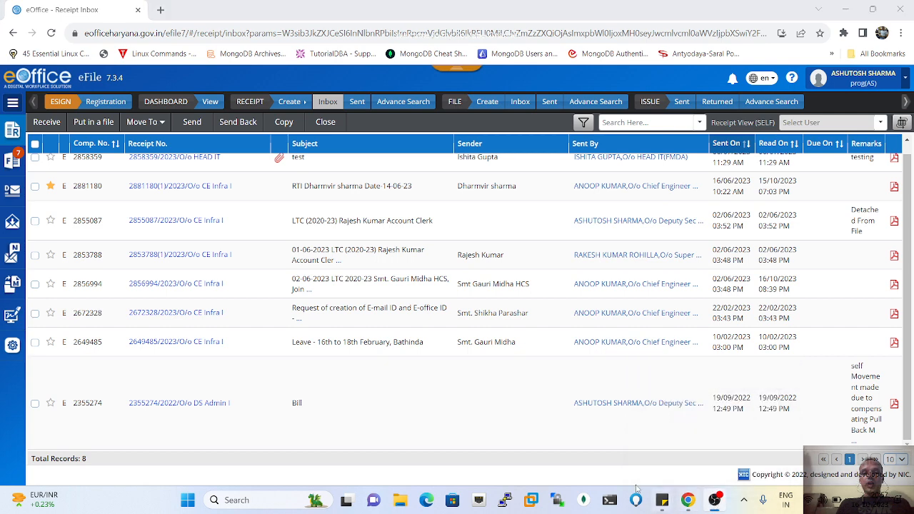